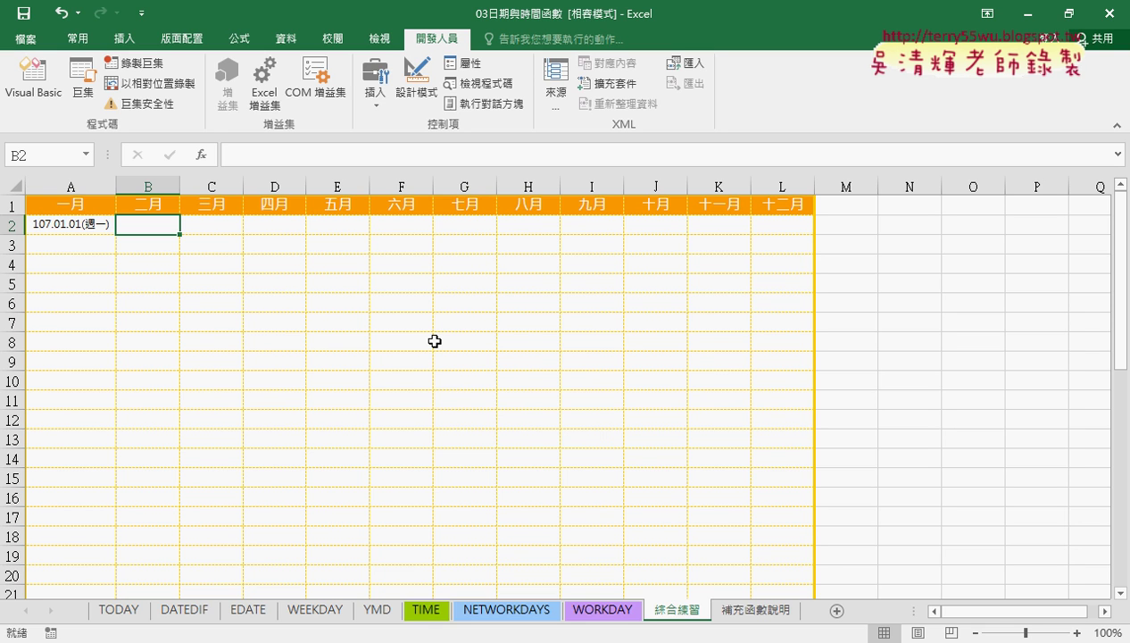
Step: Look over row 2 and the January day cells, checking the date stored in A2
left_click_drag(153, 223, 774, 224)
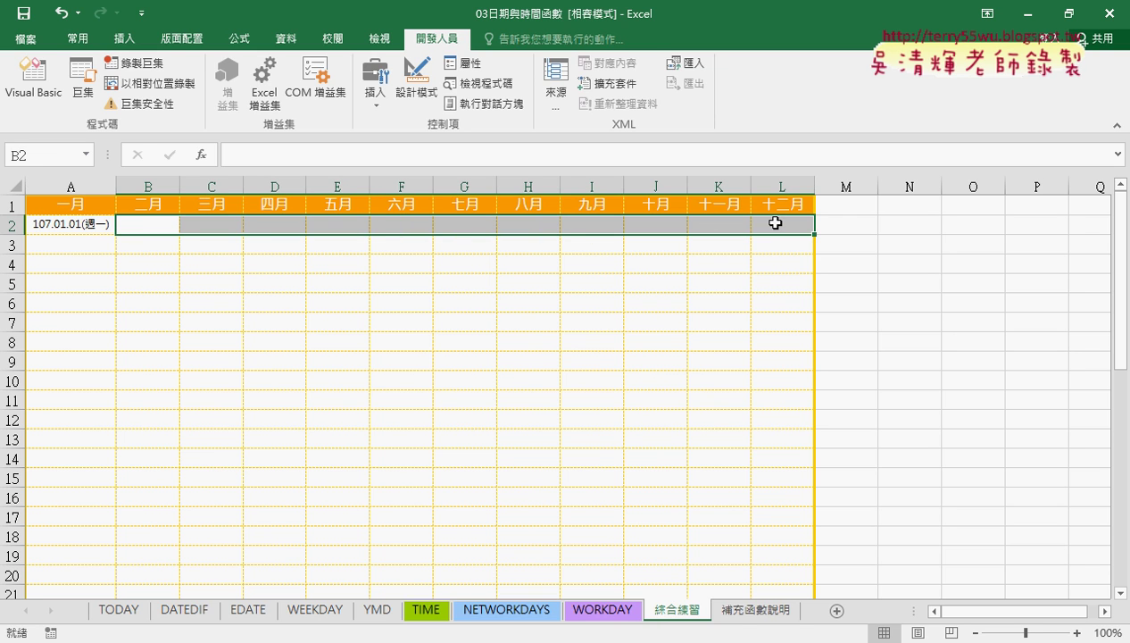
left_click_drag(80, 245, 60, 539)
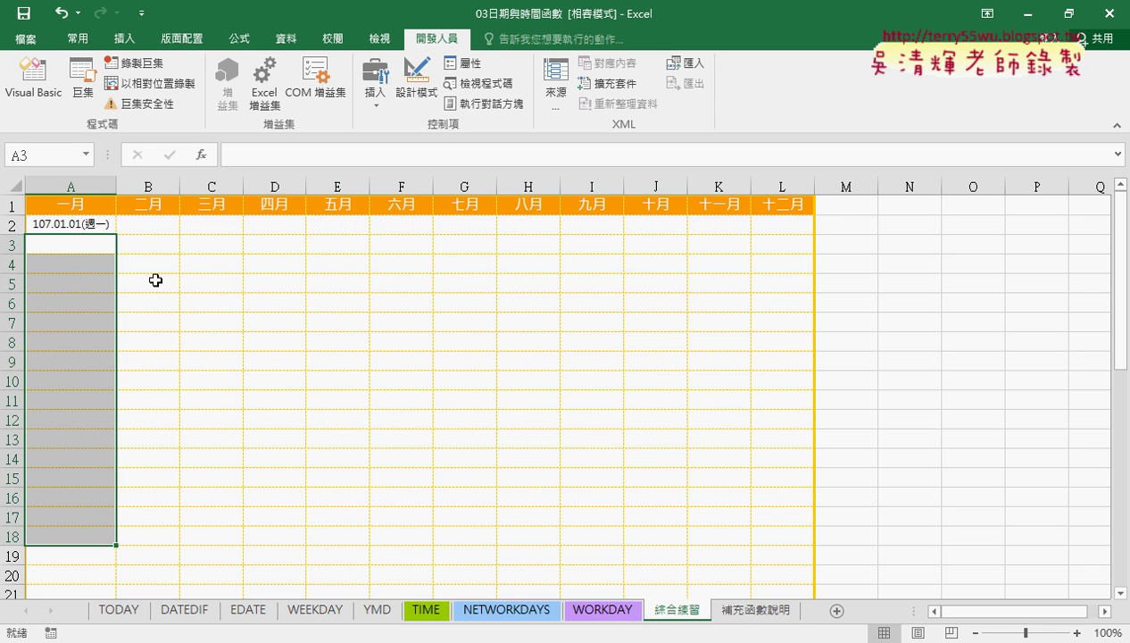
left_click(151, 223)
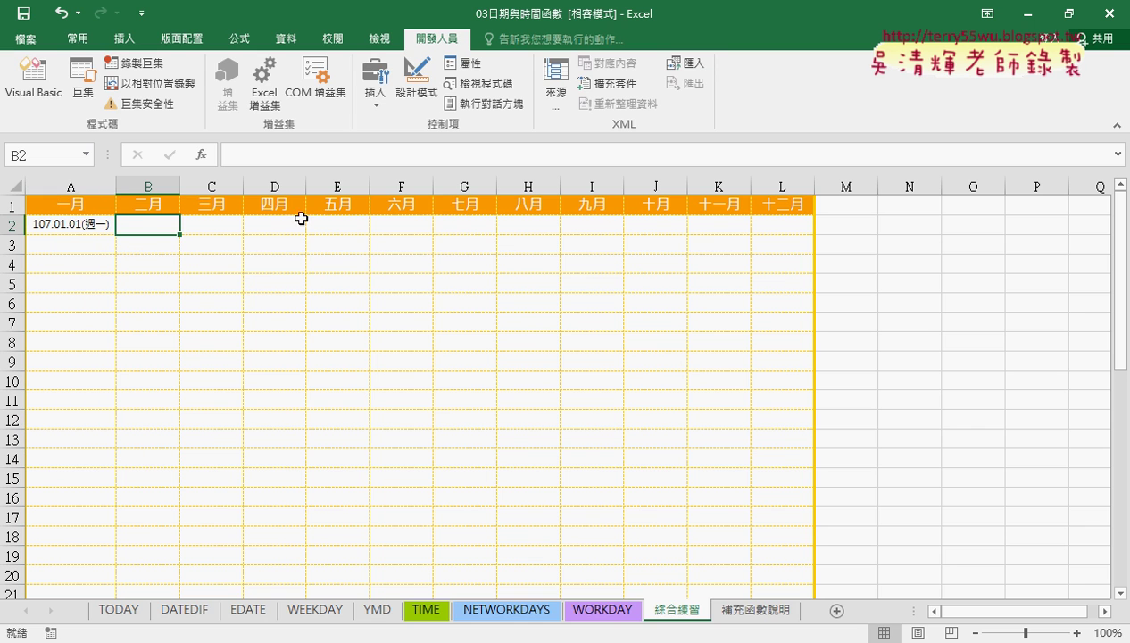
left_click(81, 223)
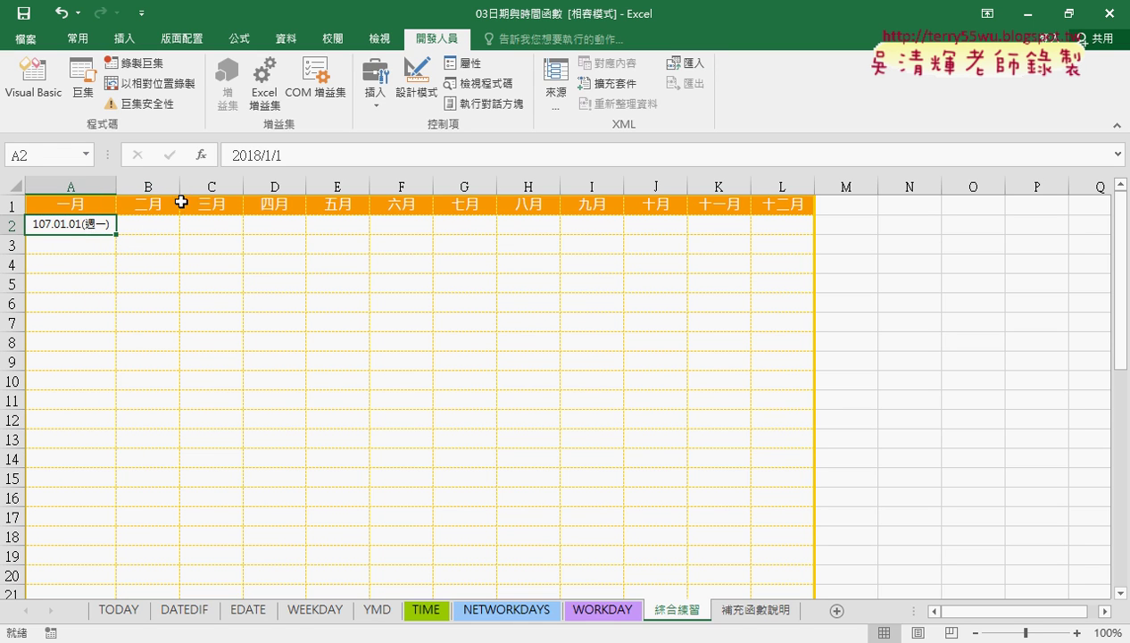
left_click_drag(156, 223, 785, 225)
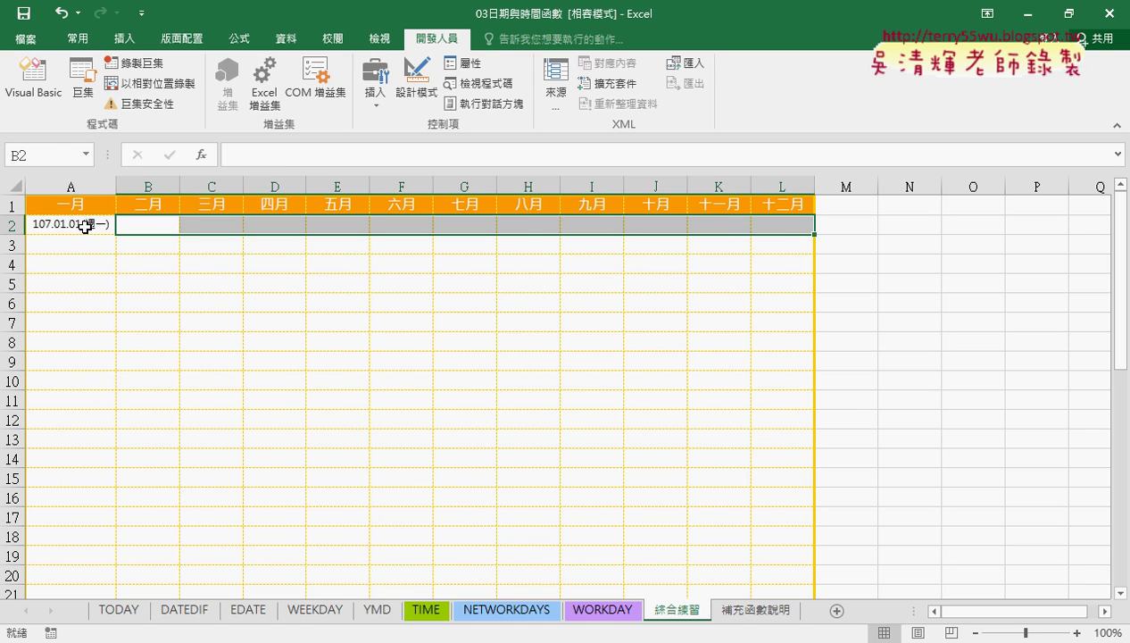
Step: Set up EDATE in B2 with Start_date A2 and Months 1, previewing 107.02.01
left_click(146, 223)
left_click(203, 156)
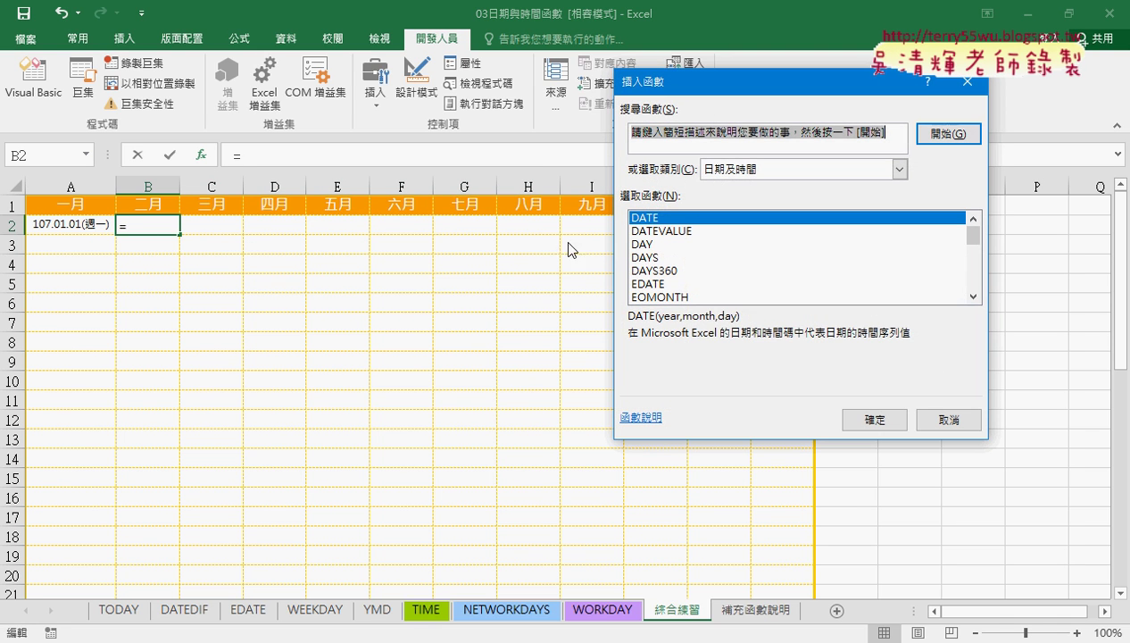
left_click(660, 284)
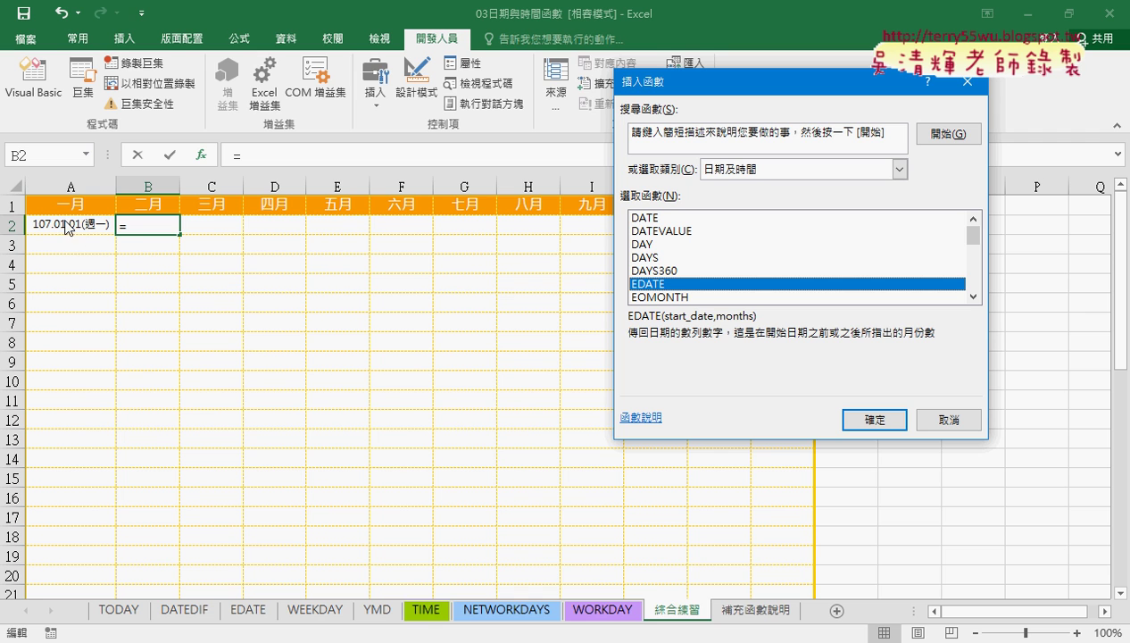
left_click(874, 422)
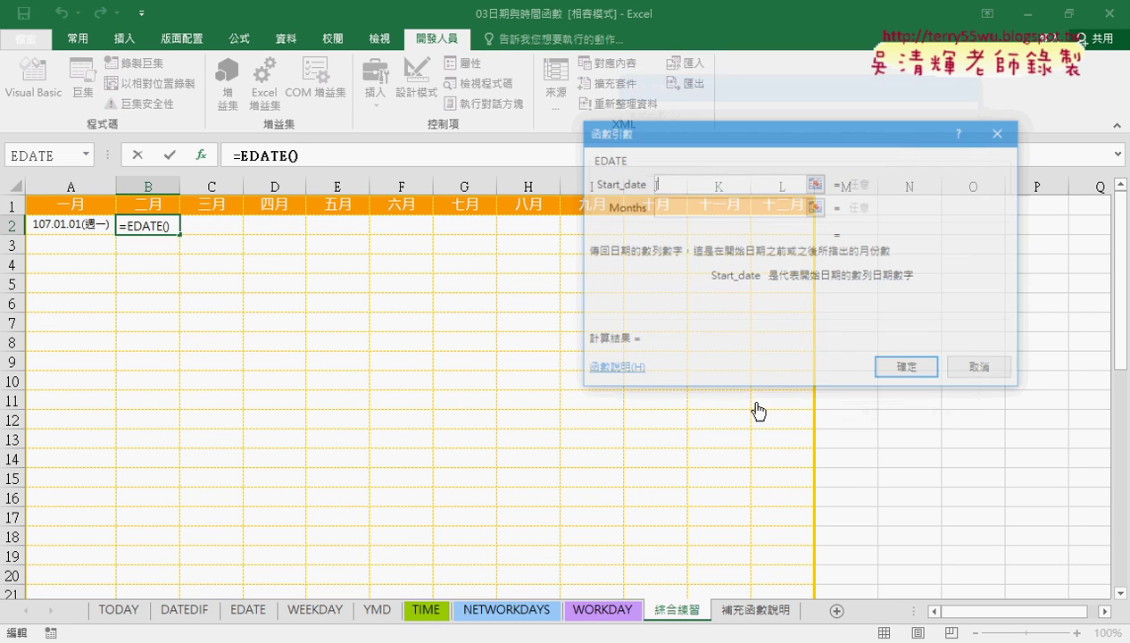
left_click(86, 226)
left_click(723, 207)
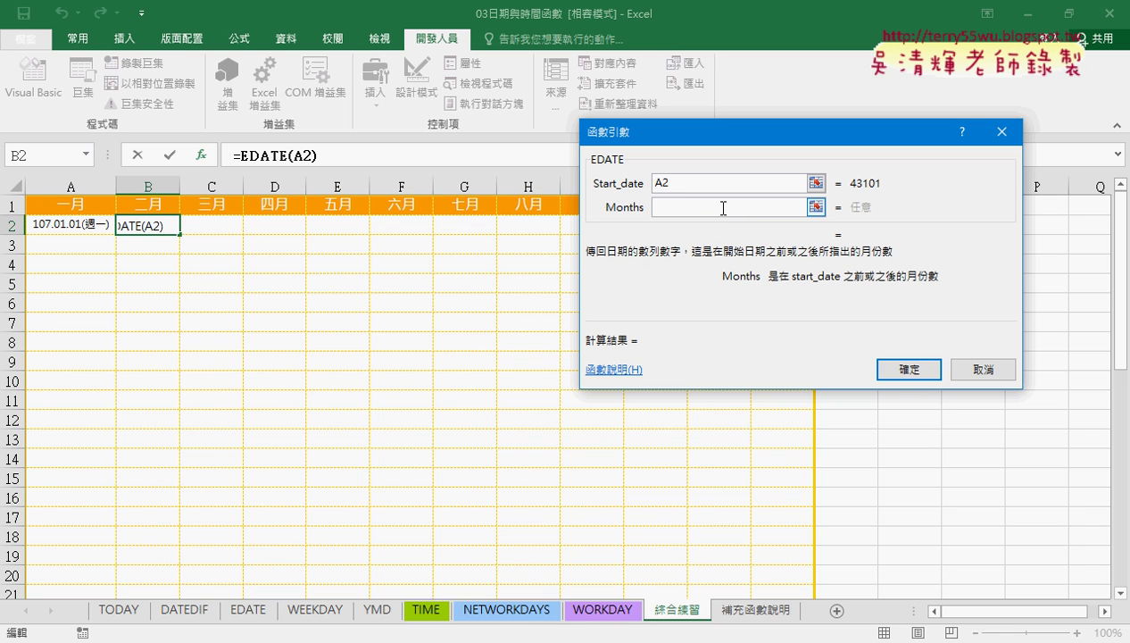
type("1")
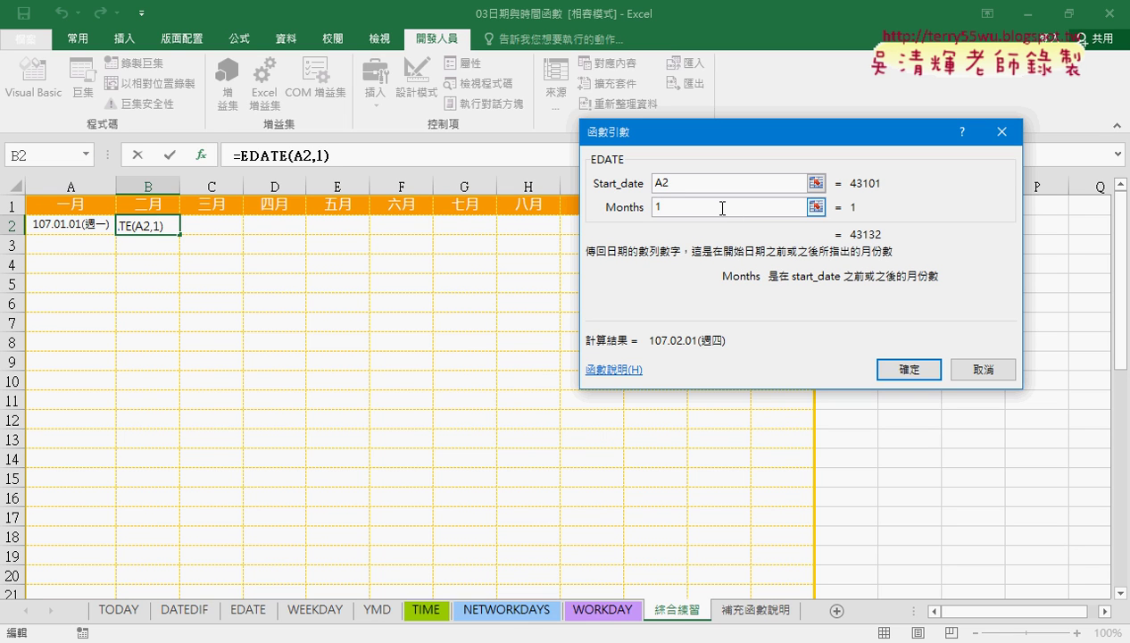
left_click(907, 369)
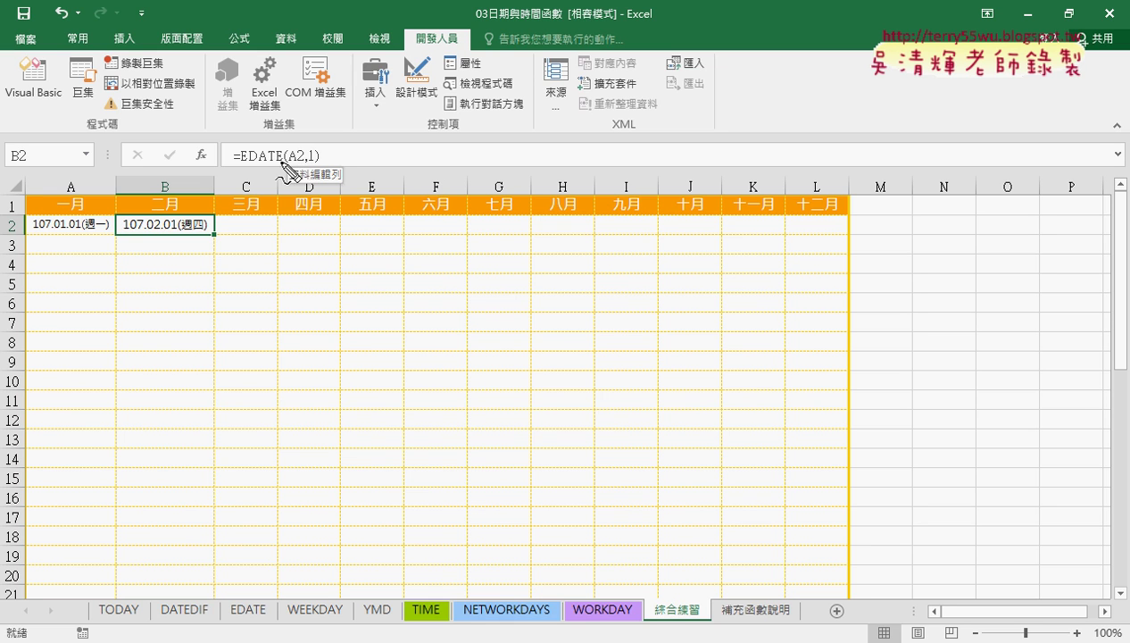
Step: Copy B2's =EDATE(A2,1) across C2:L2, then select columns C through L
left_click_drag(289, 165, 304, 164)
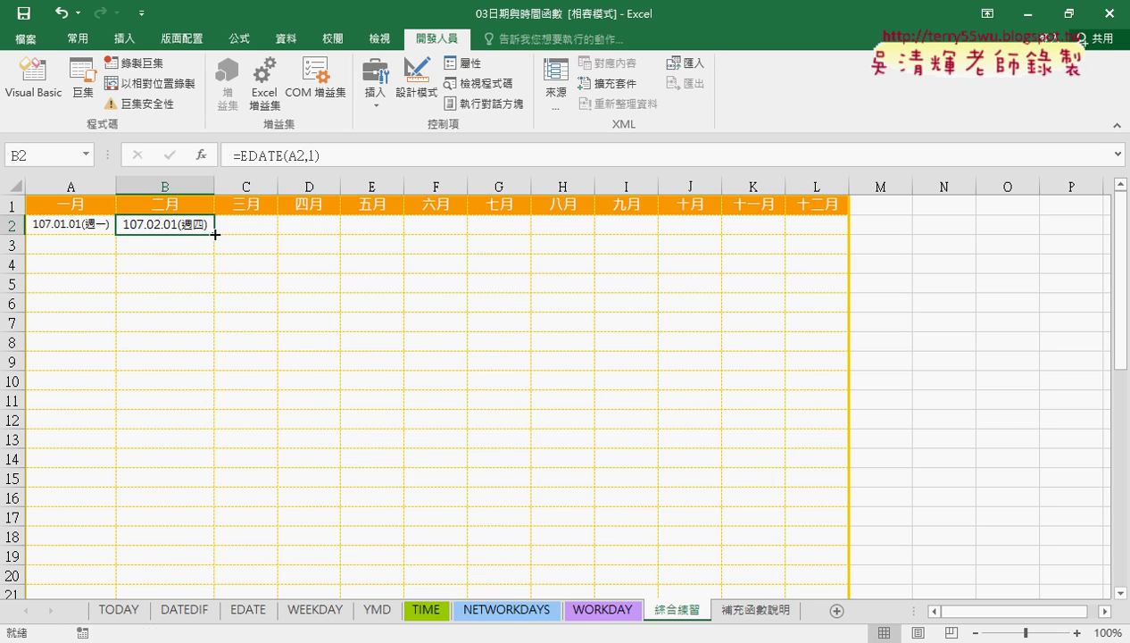
left_click_drag(215, 234, 833, 241)
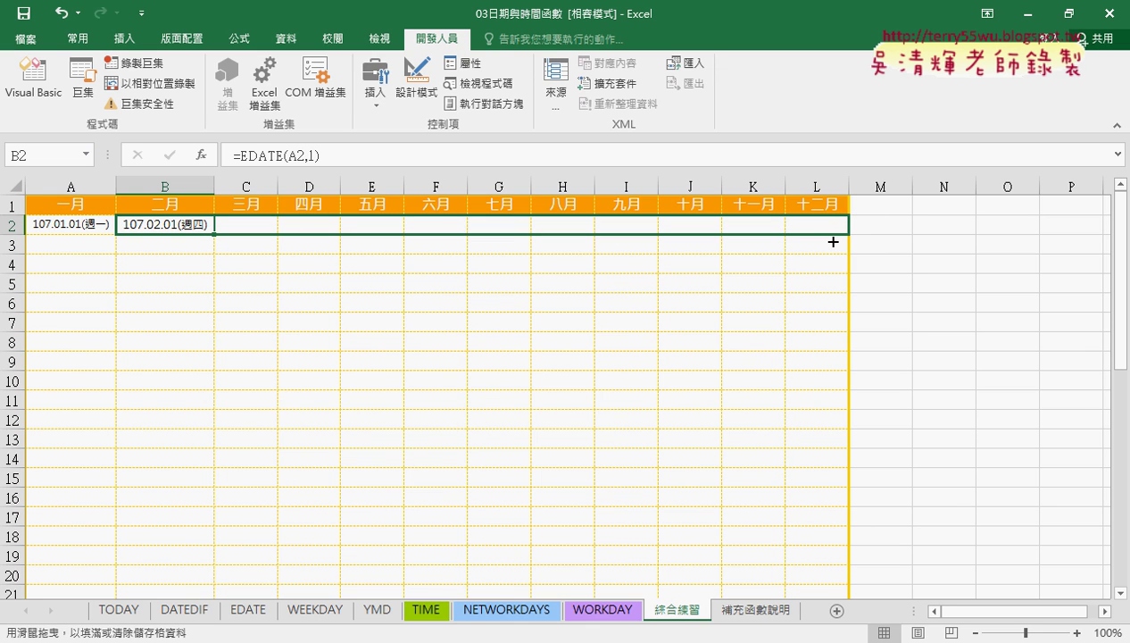
left_click_drag(833, 241, 833, 242)
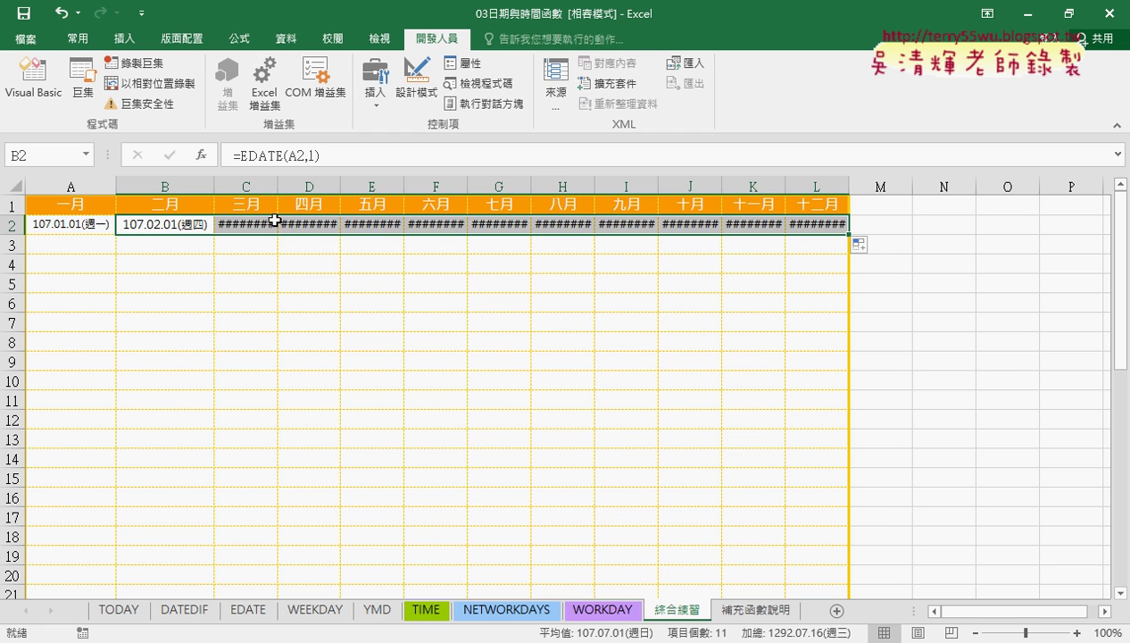
left_click_drag(241, 185, 817, 179)
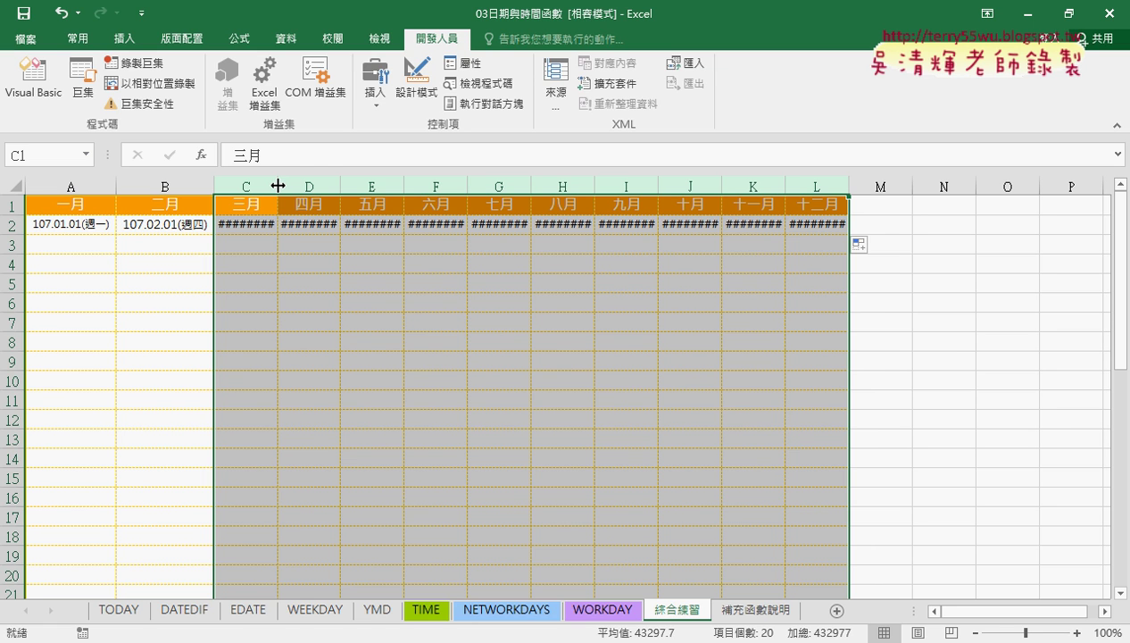
Step: AutoFit columns C–L so row 2 shows full dates such as 107.03.01(週四)
double_click(277, 184)
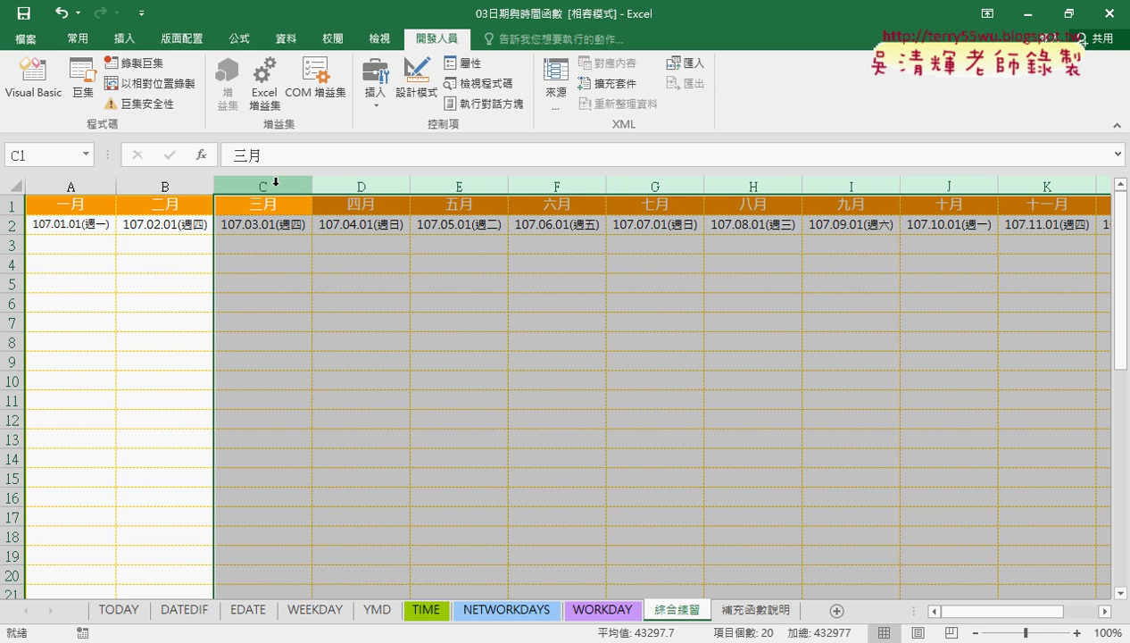
key("ctrl+z")
left_click(91, 40)
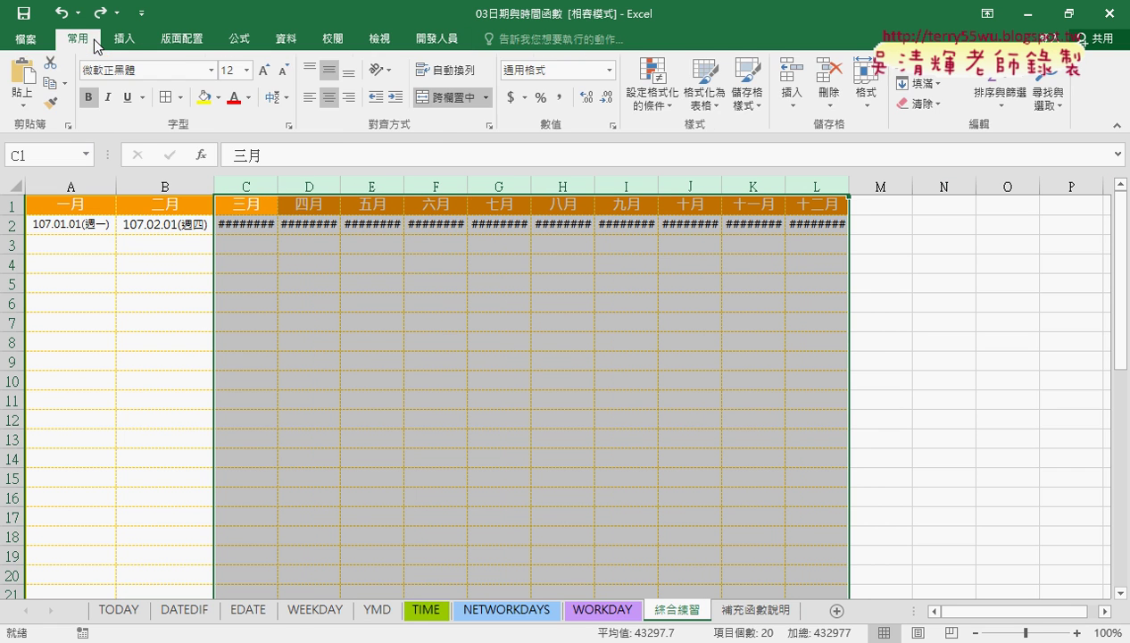
left_click(868, 96)
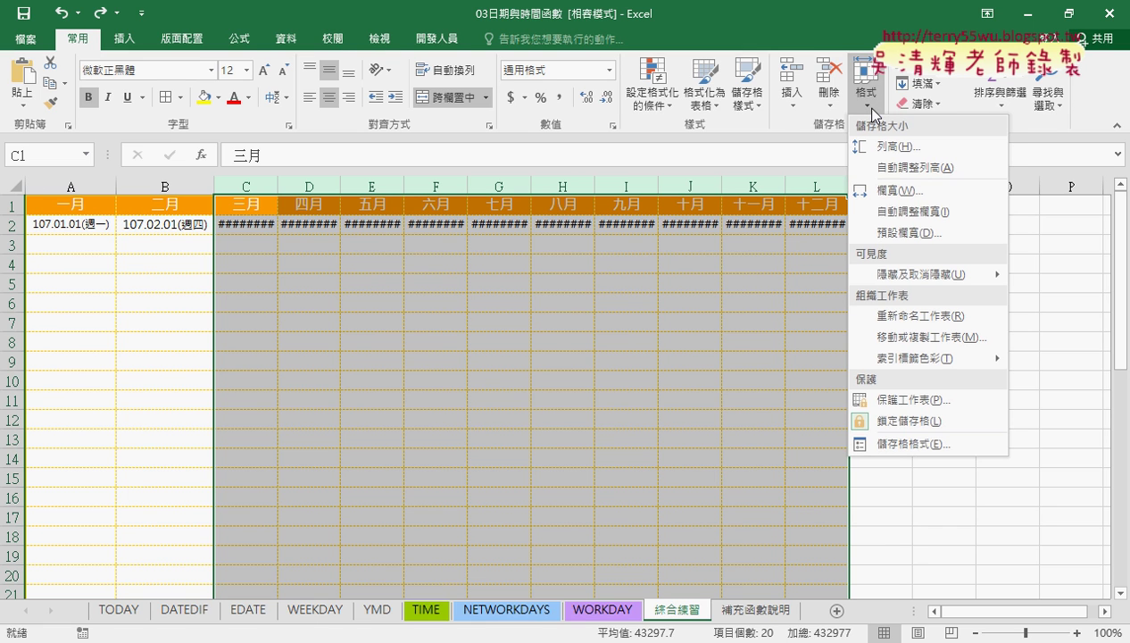
left_click(905, 212)
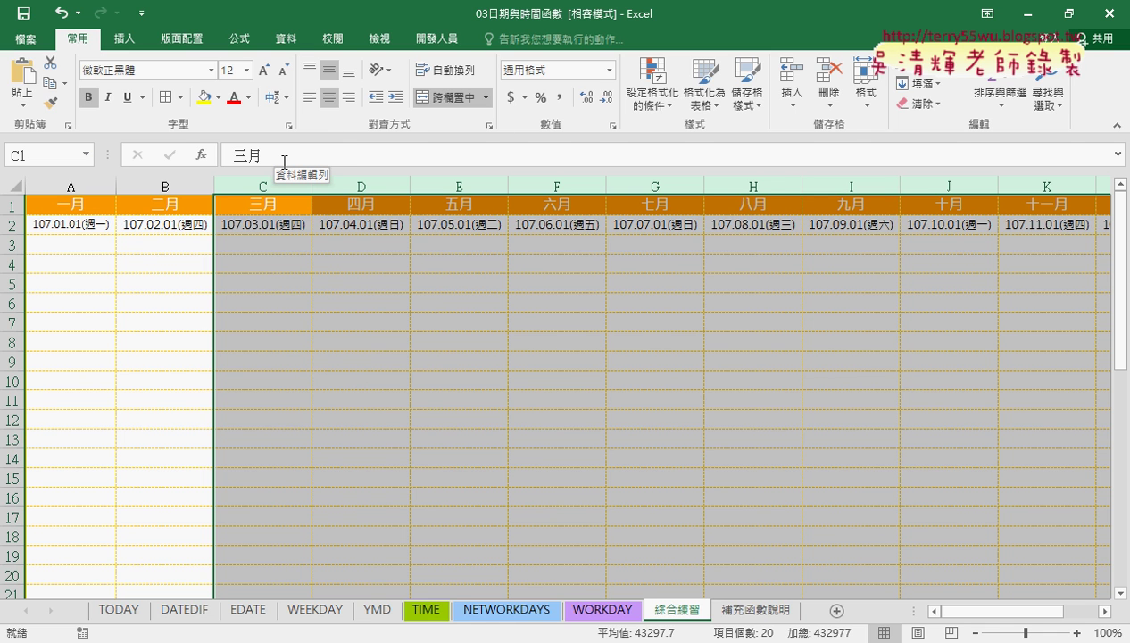
key("ctrl+z")
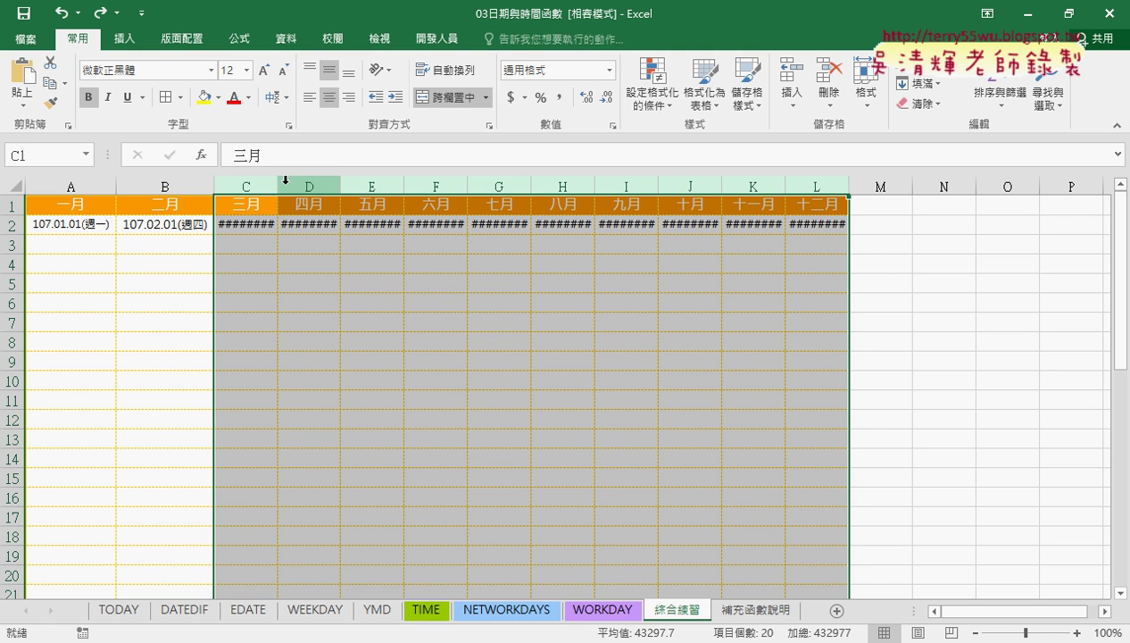
double_click(278, 183)
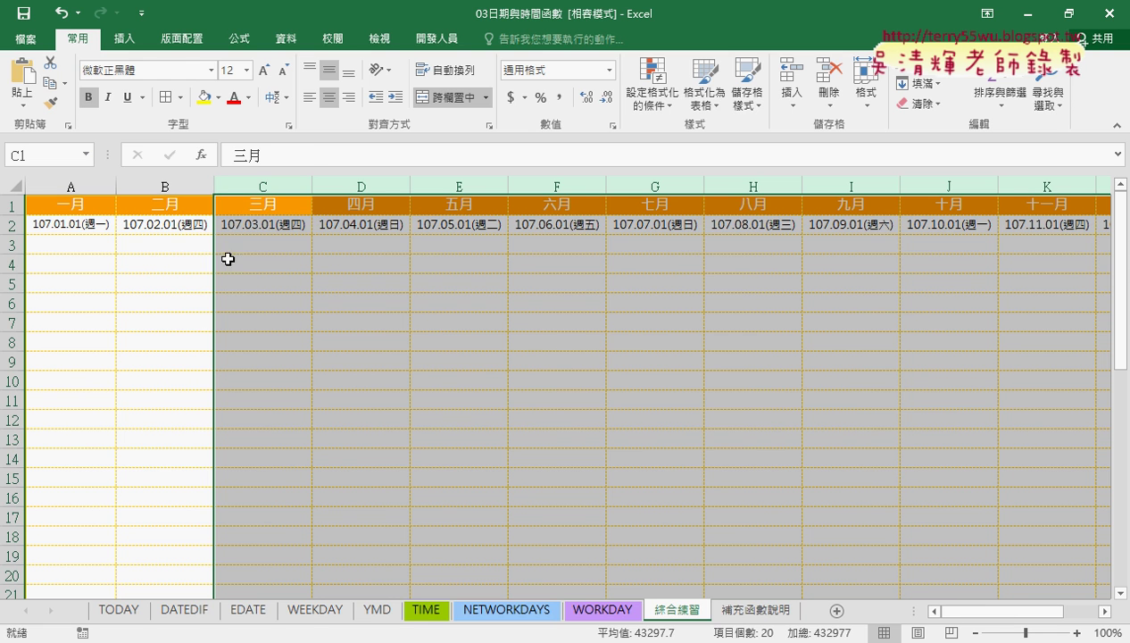
left_click(159, 225)
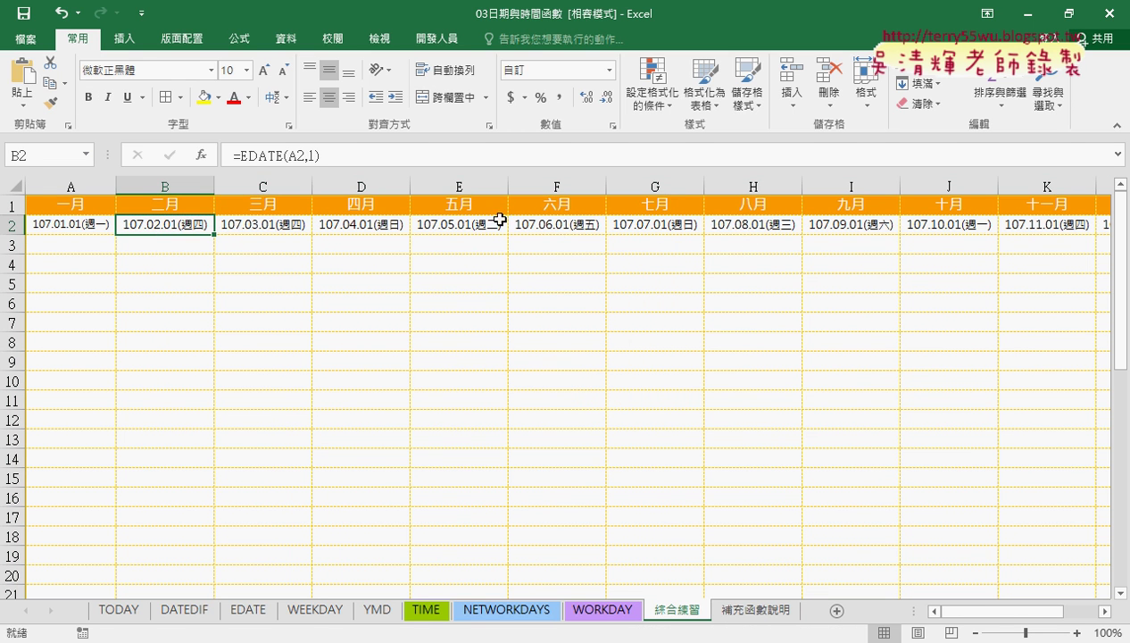
Step: Check the EDATE formulas in C2 and D2
left_click(273, 223)
left_click(369, 223)
mouse_move(966, 614)
left_mouse_down()
mouse_move(1009, 616)
mouse_move(968, 614)
left_mouse_up()
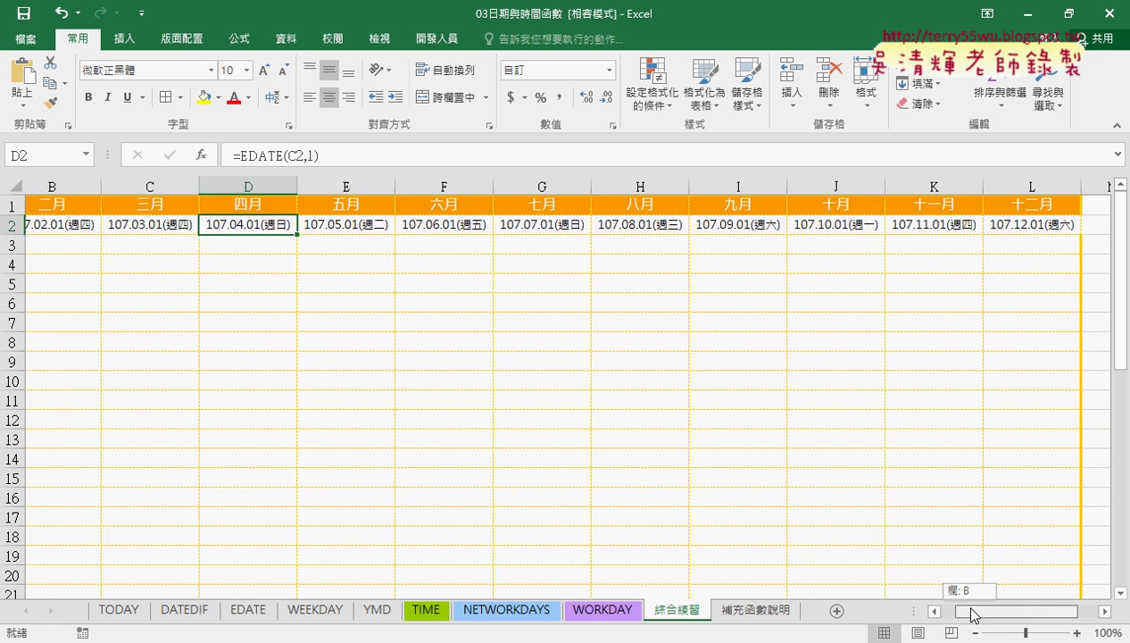
Step: Enter =A2+1 in A3 so it shows the day after January 1
left_click(83, 248)
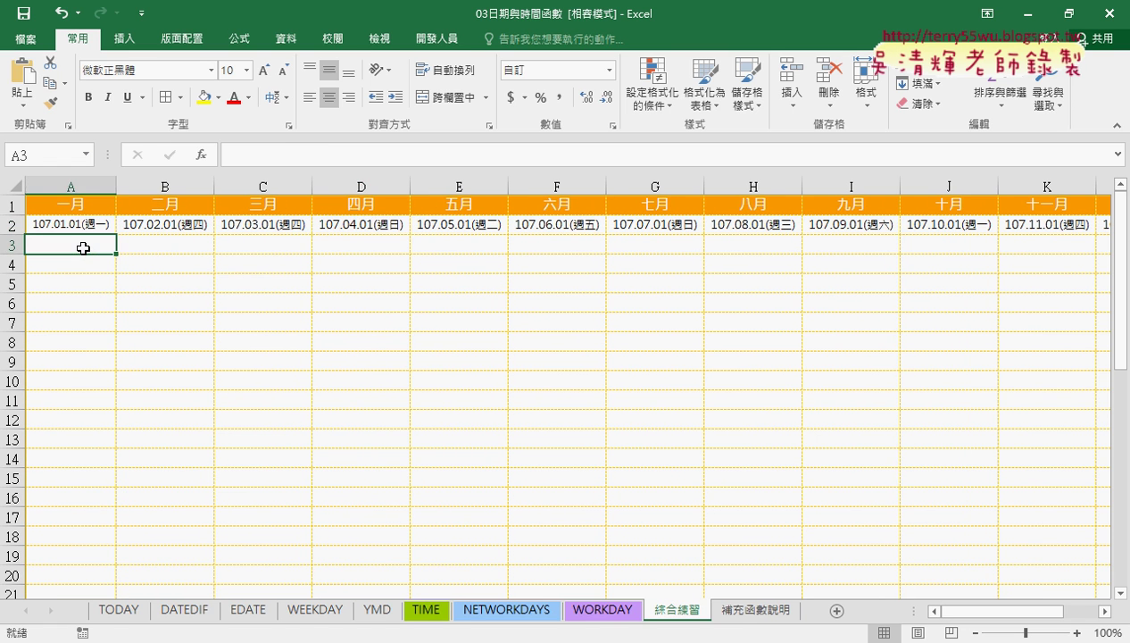
type("=")
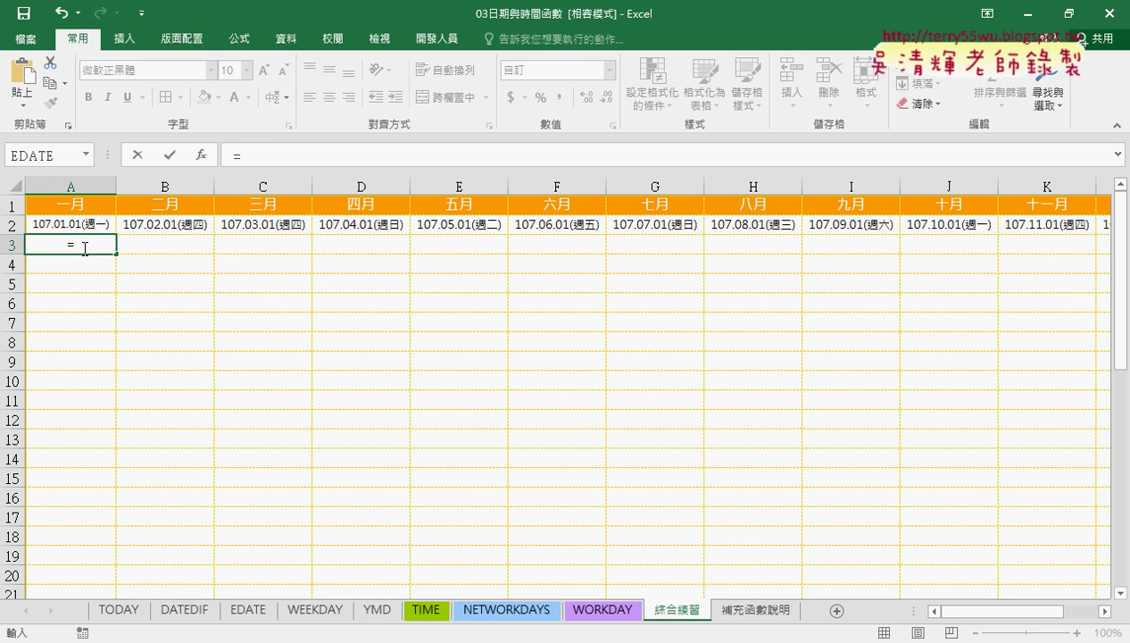
left_click(101, 221)
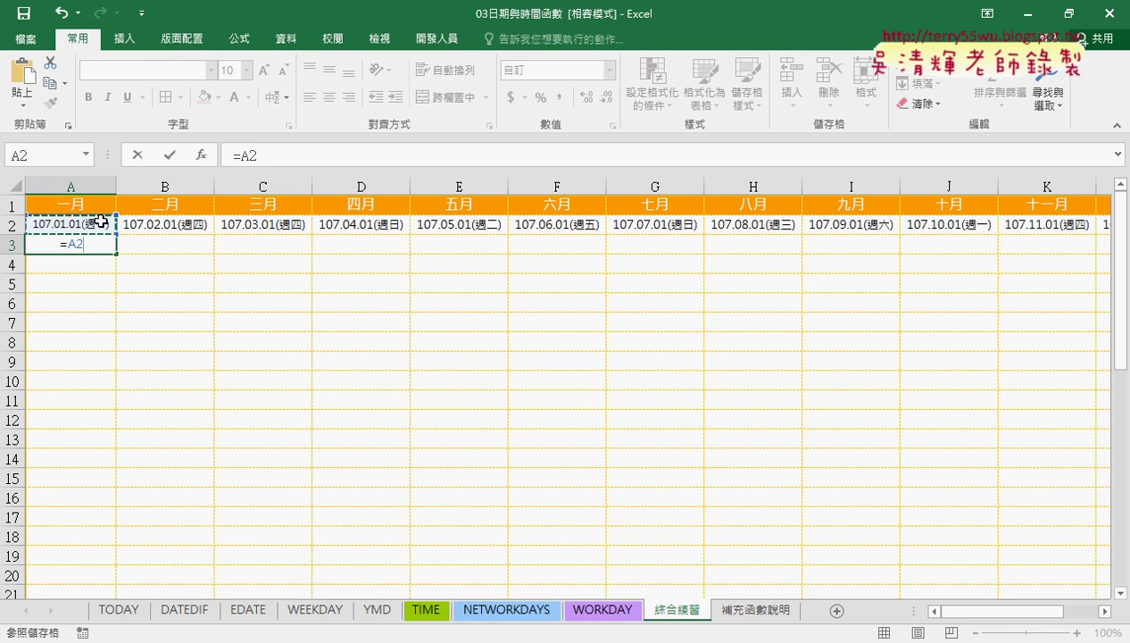
type("+1")
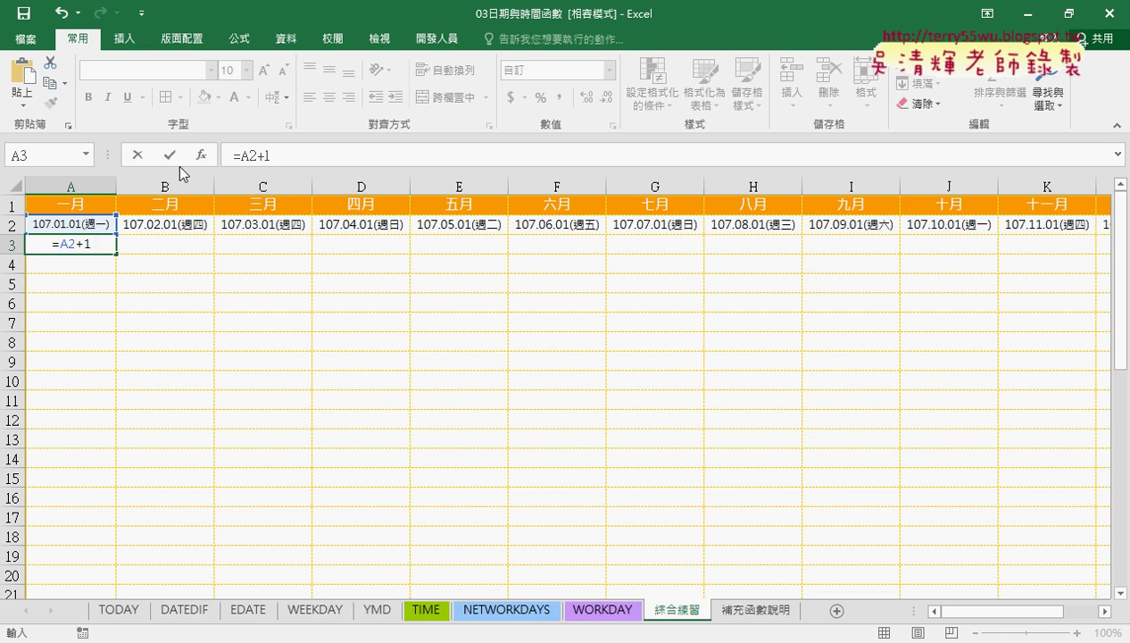
left_click(170, 155)
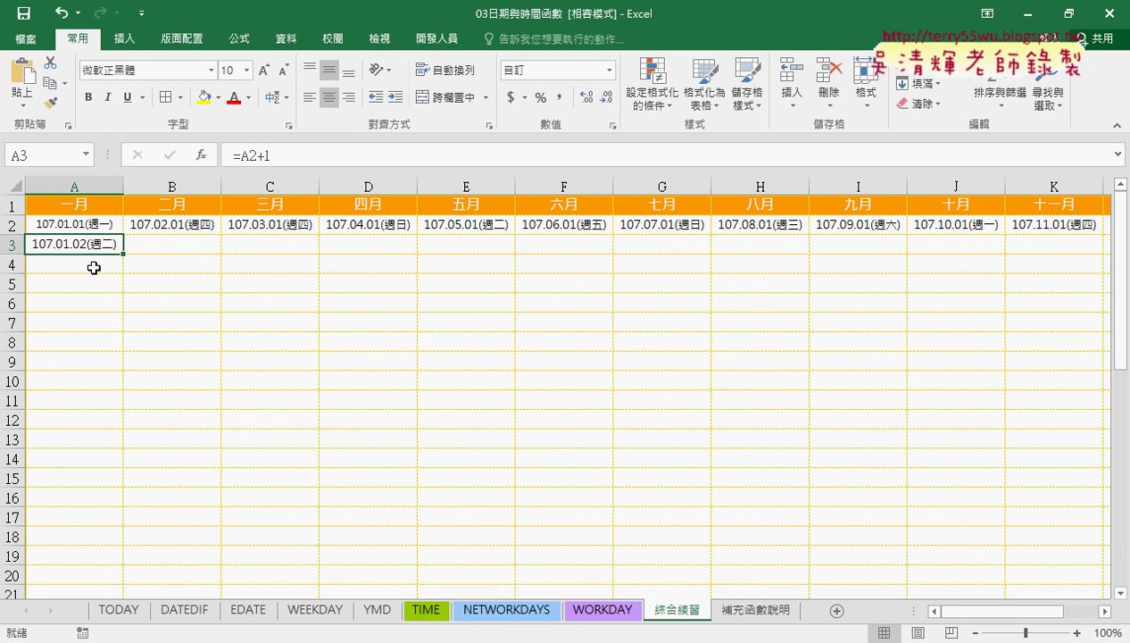
Step: Fill the =A2+1 daily dates down to row 32 and across columns B through L
left_click_drag(125, 254, 117, 437)
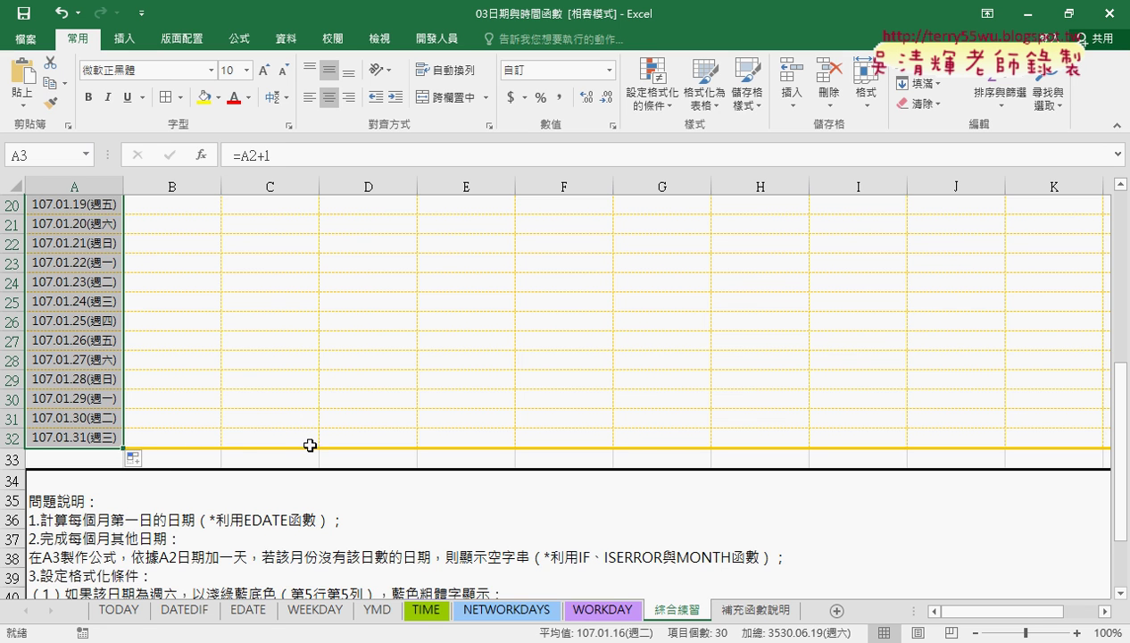
scroll(308, 443, "up", 3)
scroll(308, 444, "up", 3)
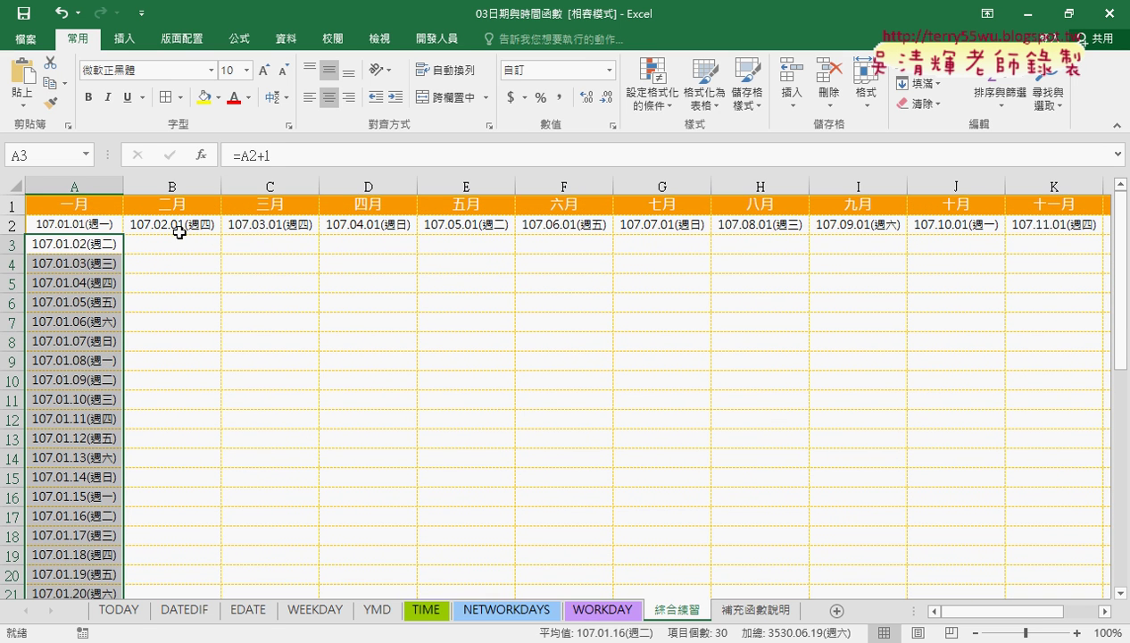
scroll(166, 439, "down", 6)
scroll(171, 451, "down", 2)
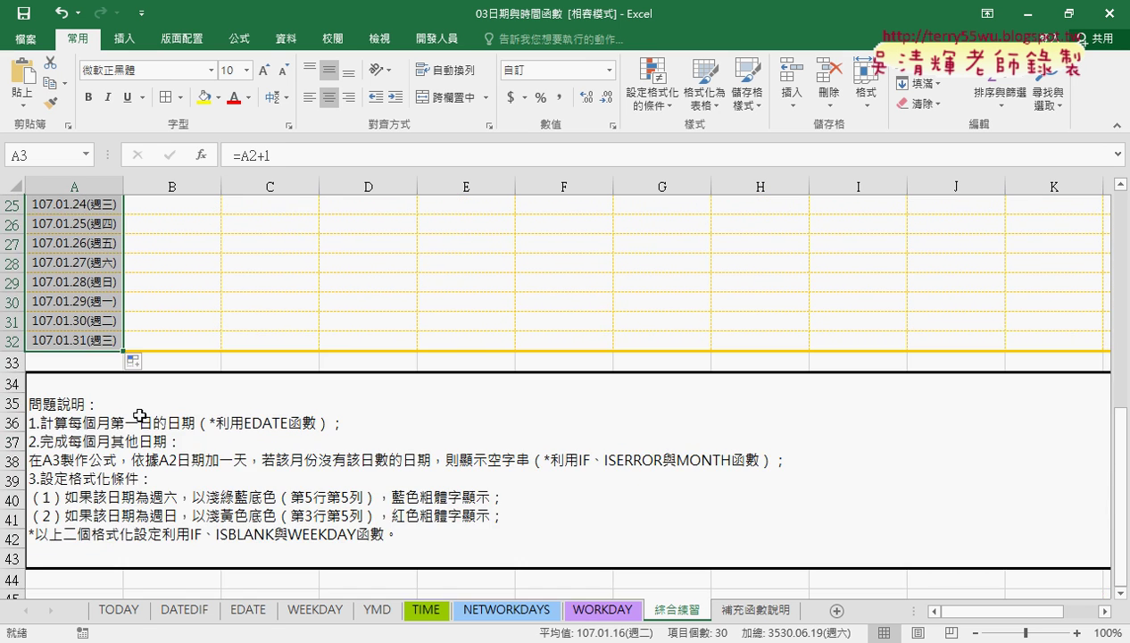
left_click_drag(124, 351, 215, 351)
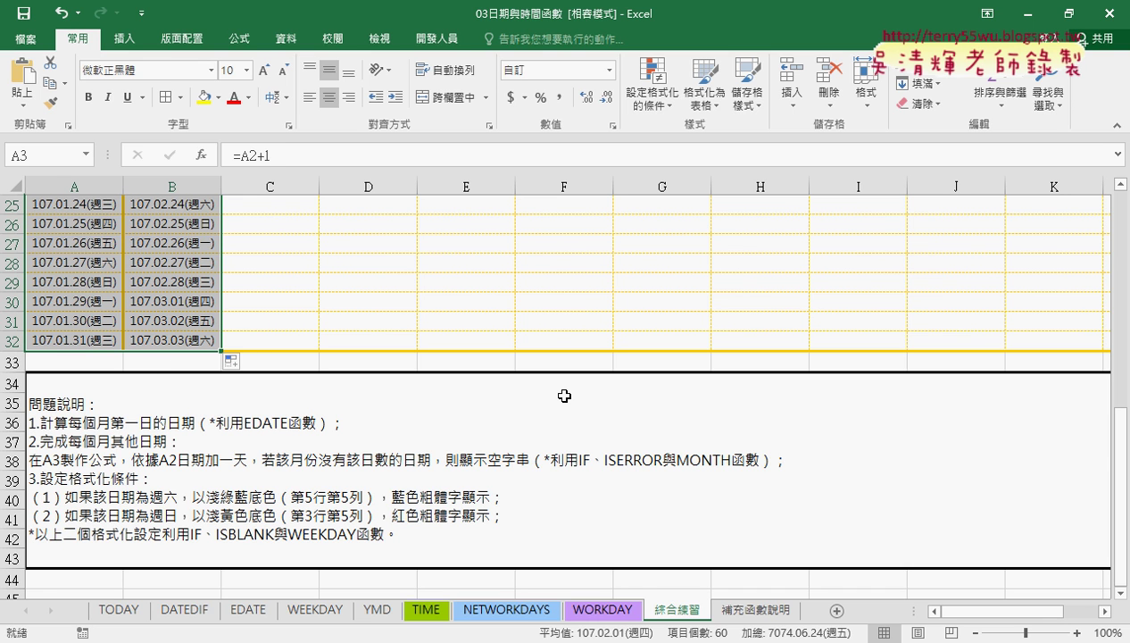
scroll(564, 396, "up", 5)
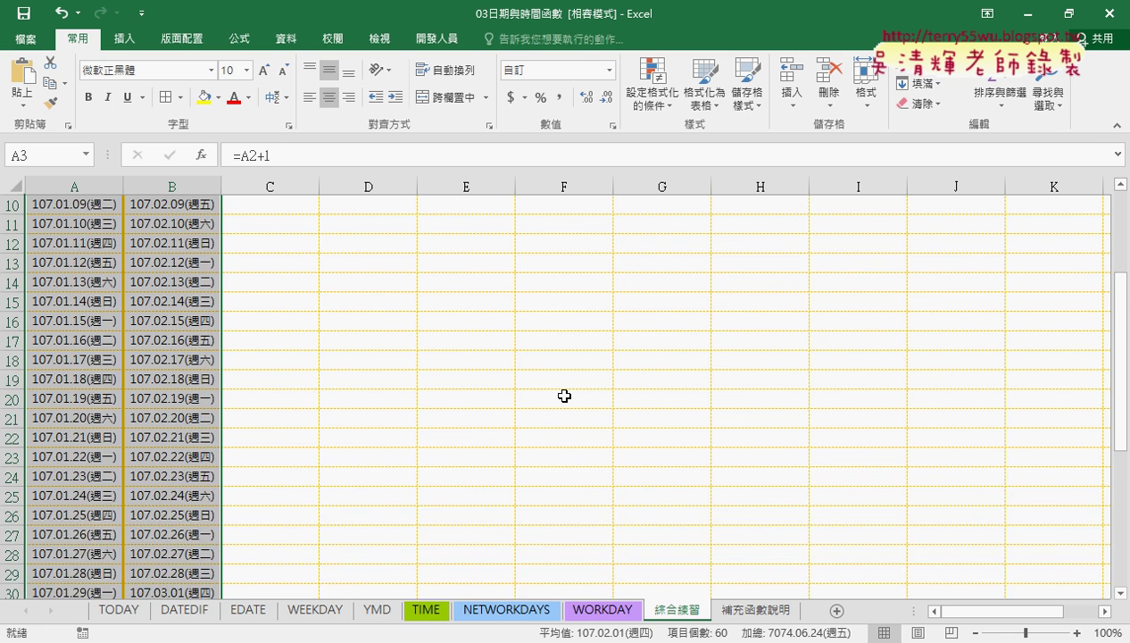
scroll(295, 446, "down", 3)
mouse_move(221, 465)
left_mouse_down()
mouse_move(1017, 468)
mouse_move(999, 470)
left_mouse_up()
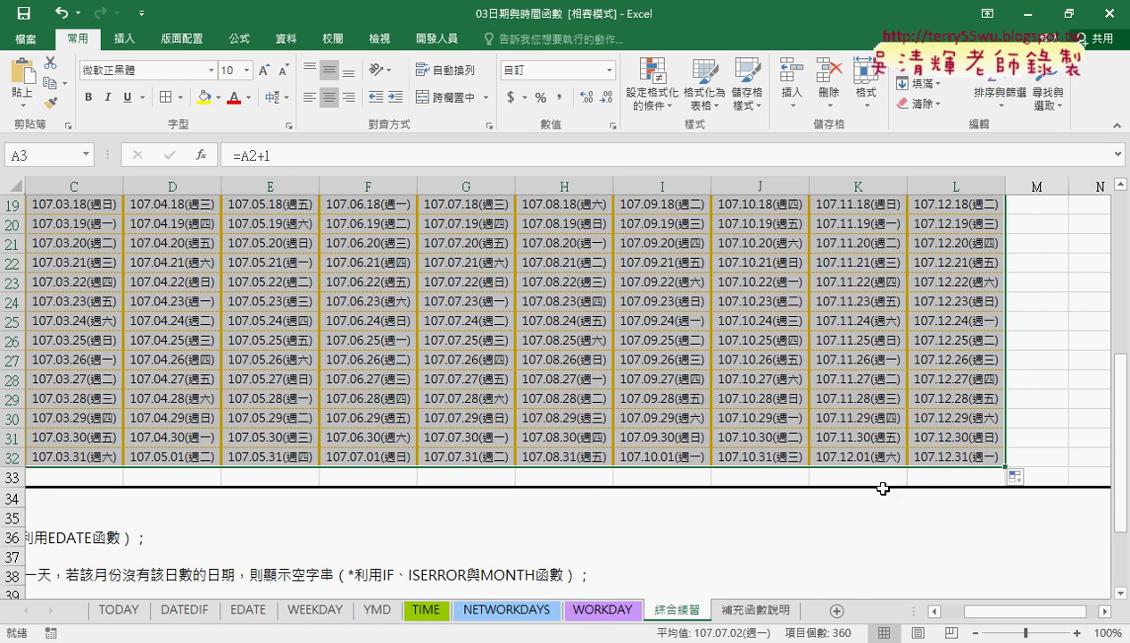
left_click(934, 611)
left_click(934, 611)
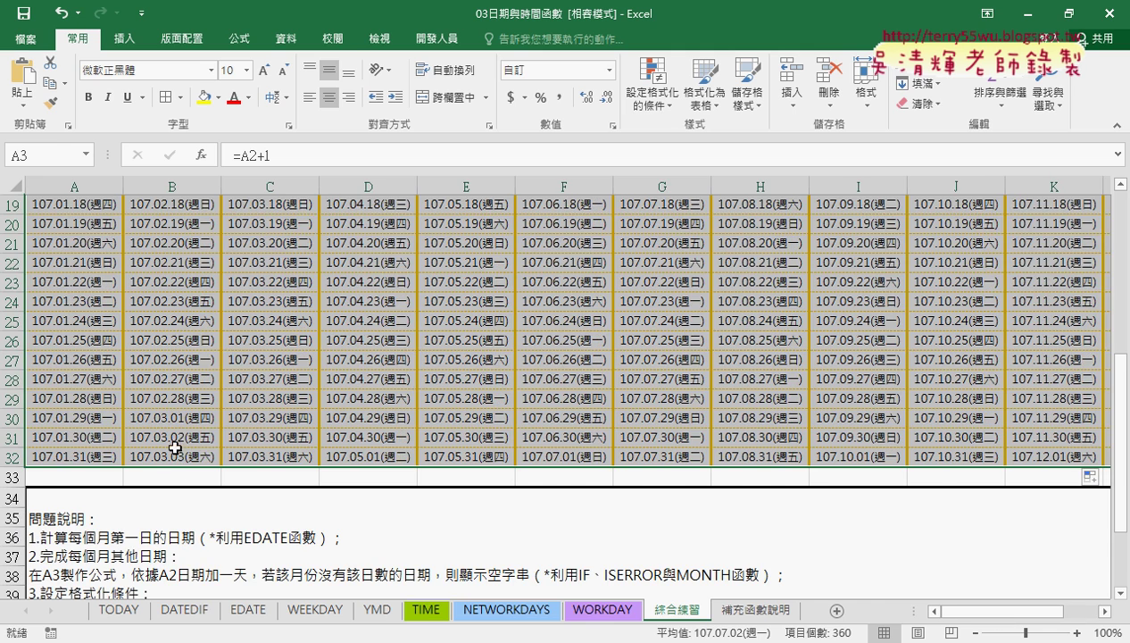
Step: Test-clear February's overflow cells B30:B32, then undo the deletion and return to A3
left_click_drag(176, 419, 176, 452)
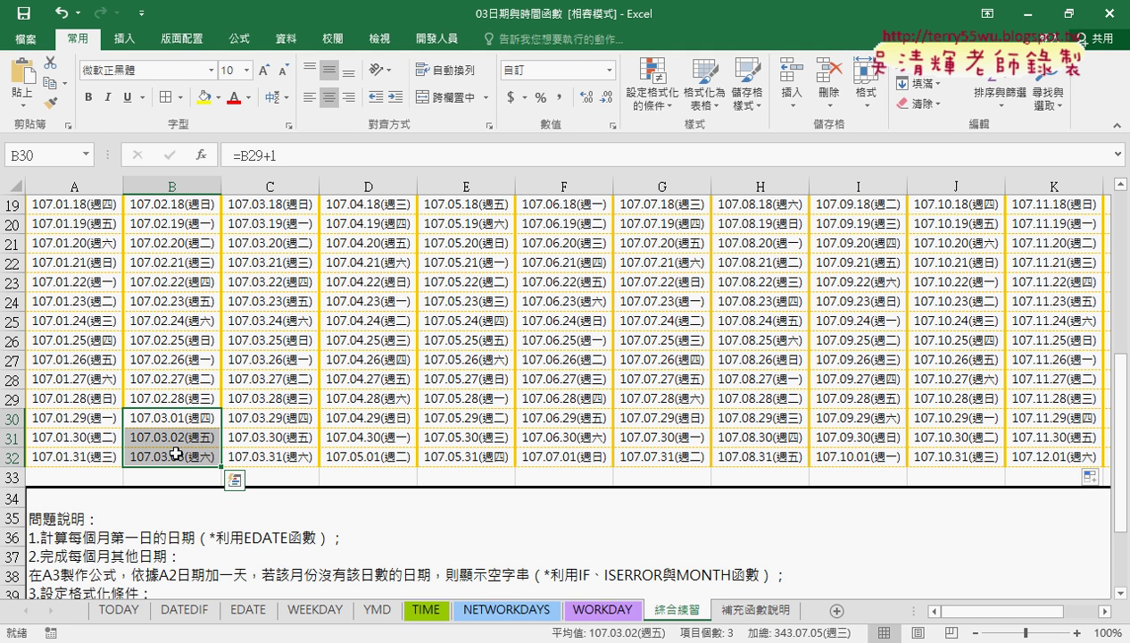
key("Delete")
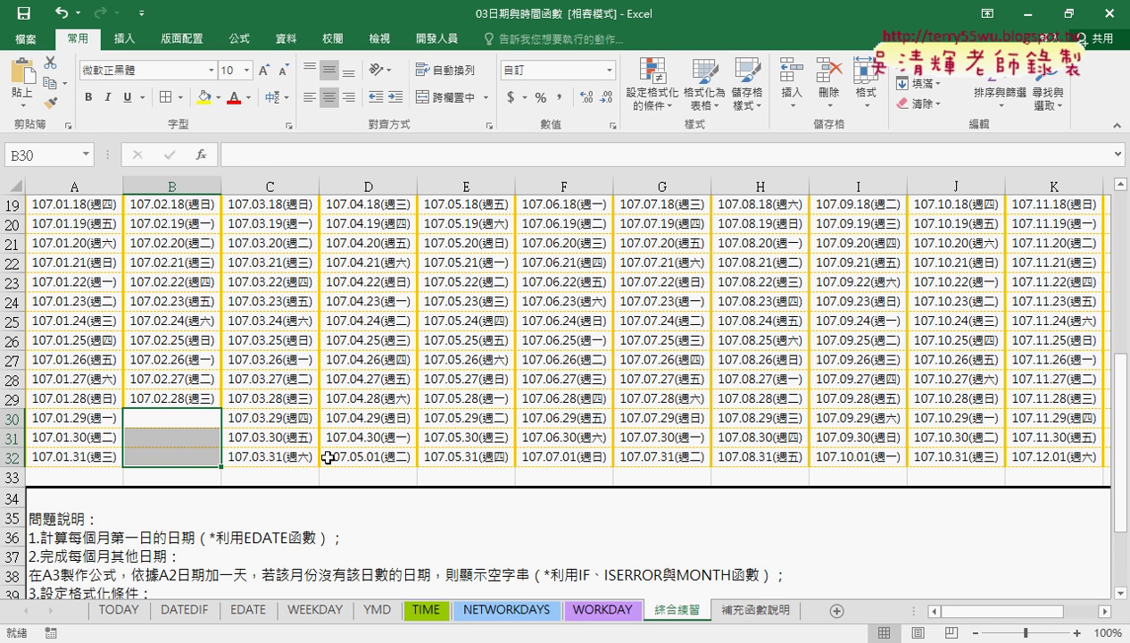
left_click(367, 455)
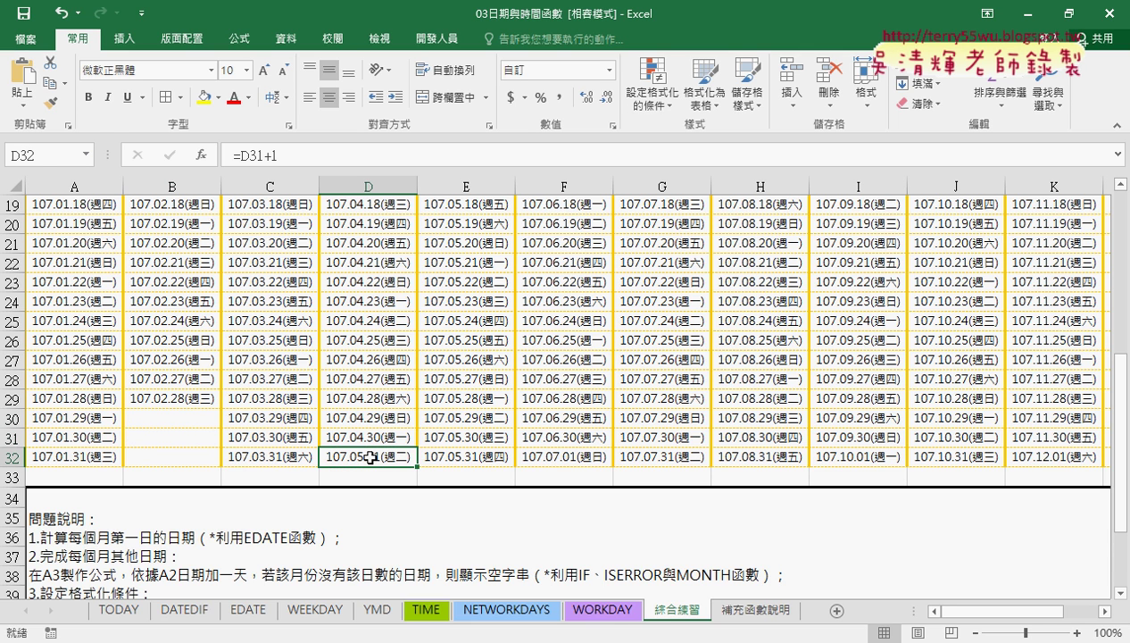
key("ctrl+z")
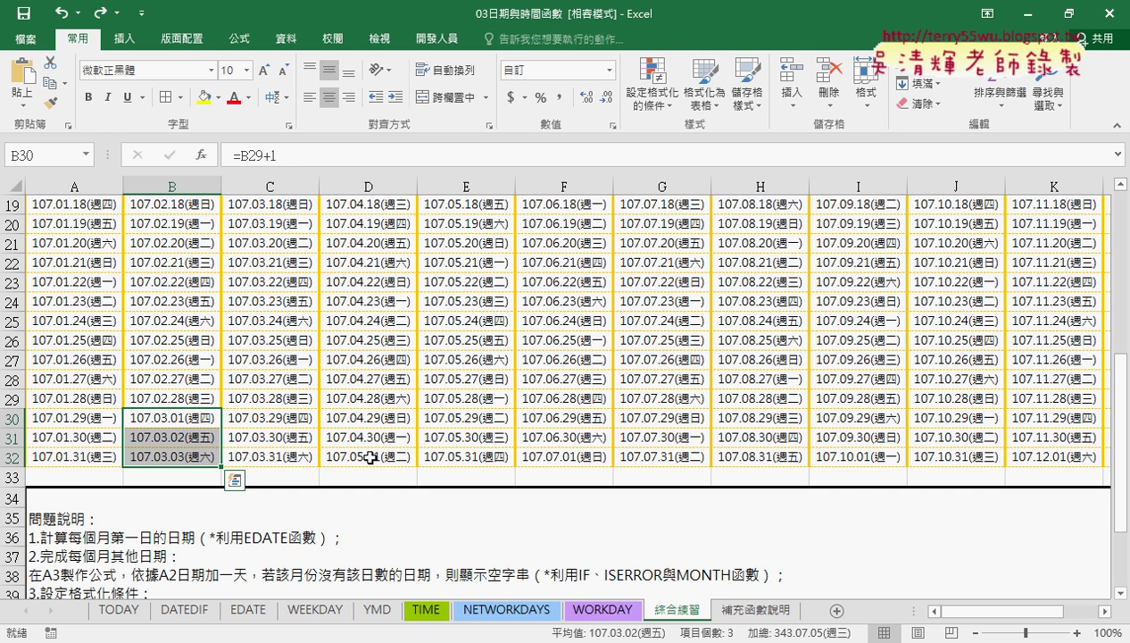
scroll(370, 457, "up", 6)
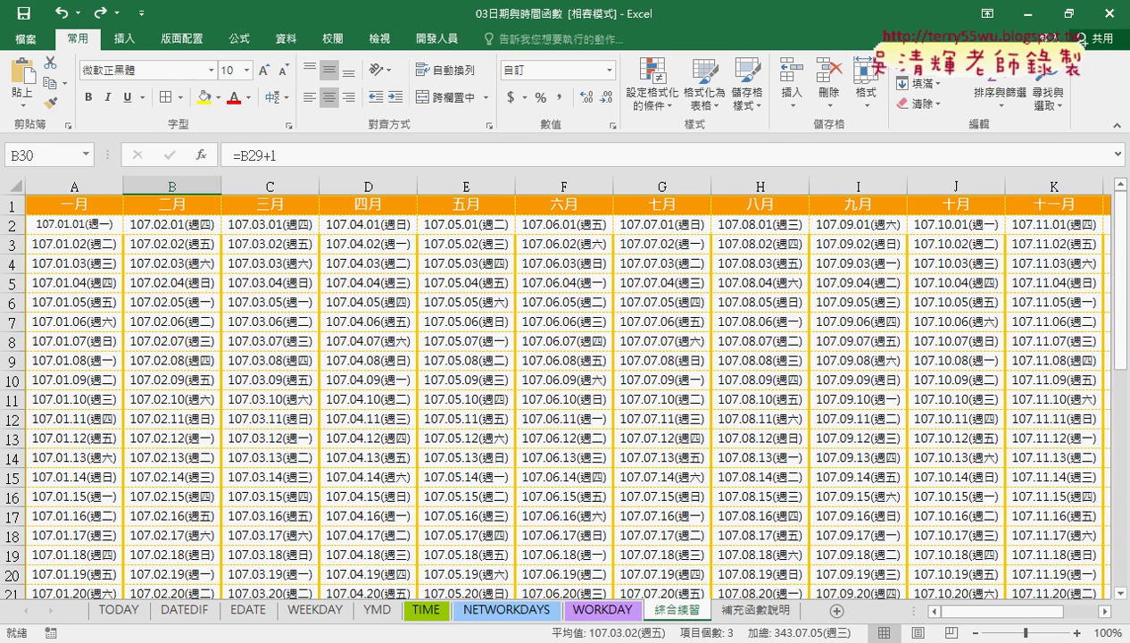
left_click(82, 245)
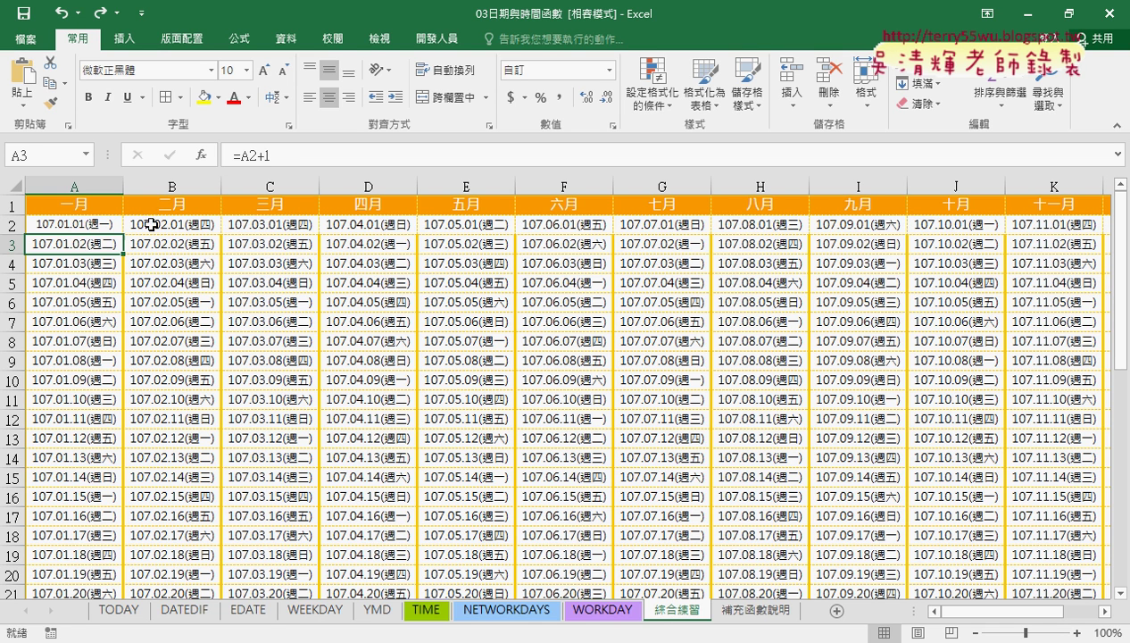
Step: Cut A2+1 out of A3's formula and start an IF function from the Logical category
left_click_drag(241, 156, 258, 158)
right_click(258, 159)
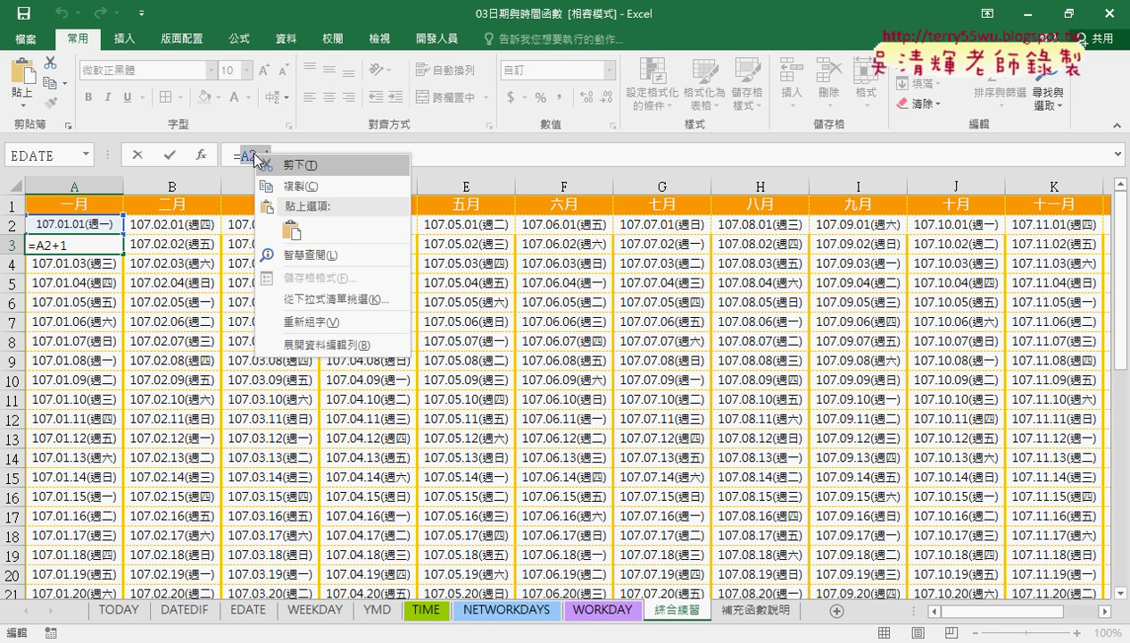
left_click(293, 163)
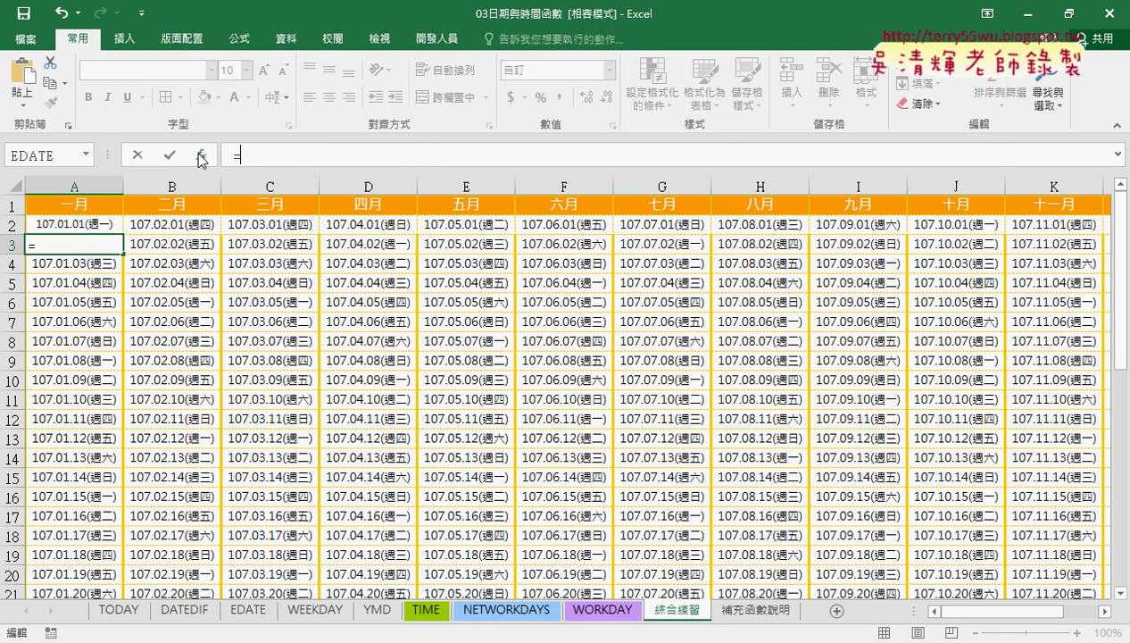
left_click(201, 156)
left_click(898, 169)
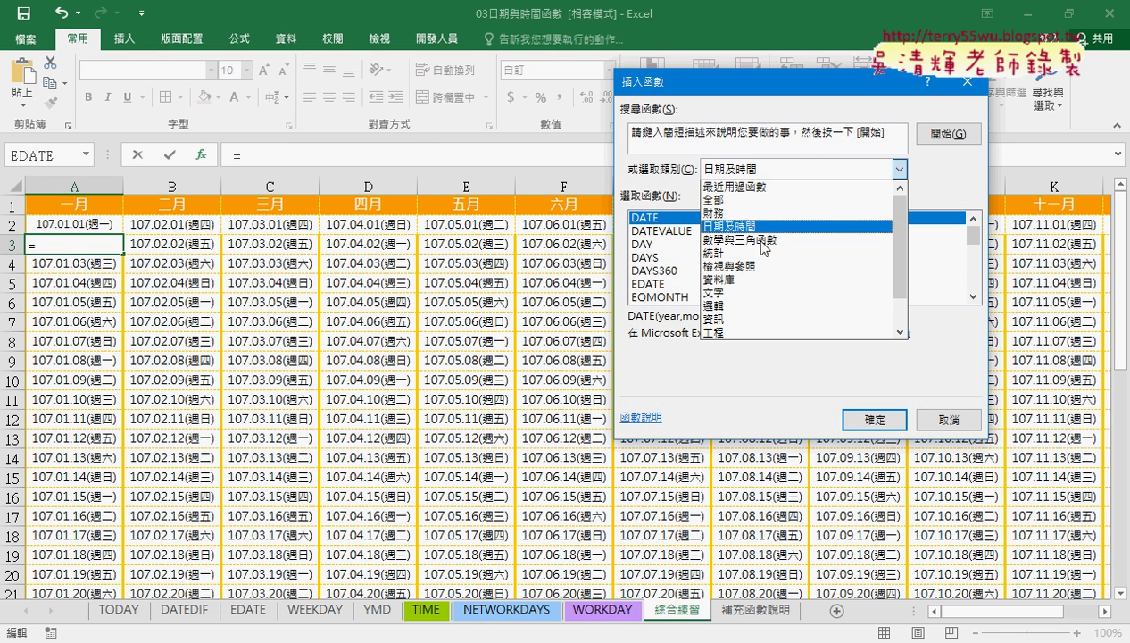
left_click(714, 305)
double_click(648, 245)
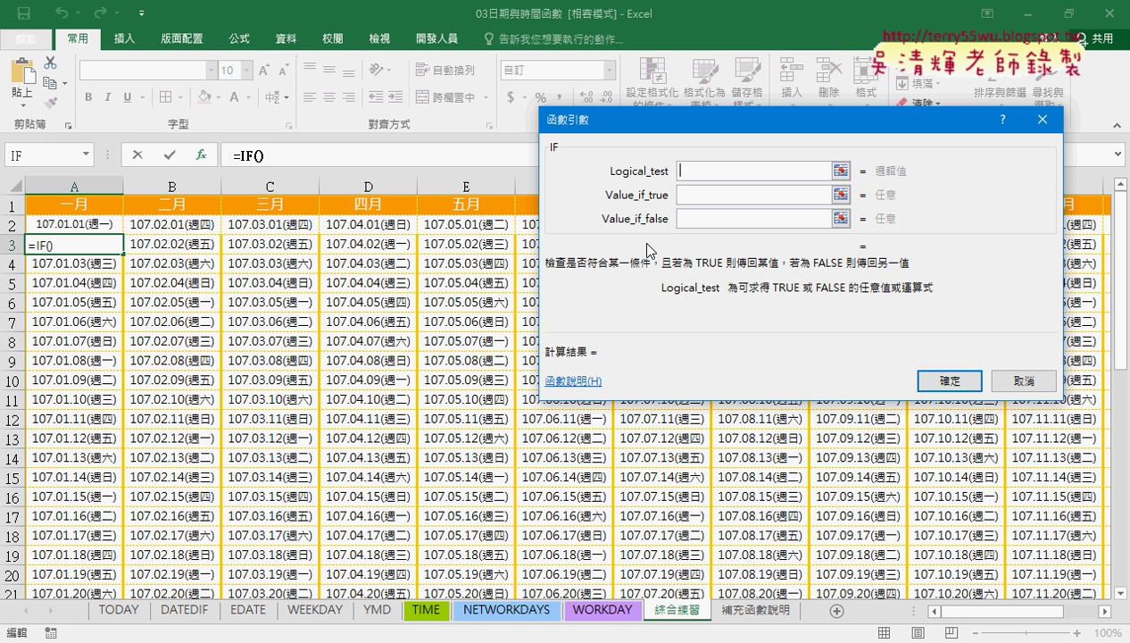
Step: Enter the IF logical test month(A2)<>month(A2+1)
type("mi")
key("BackSpace")
type("onth(")
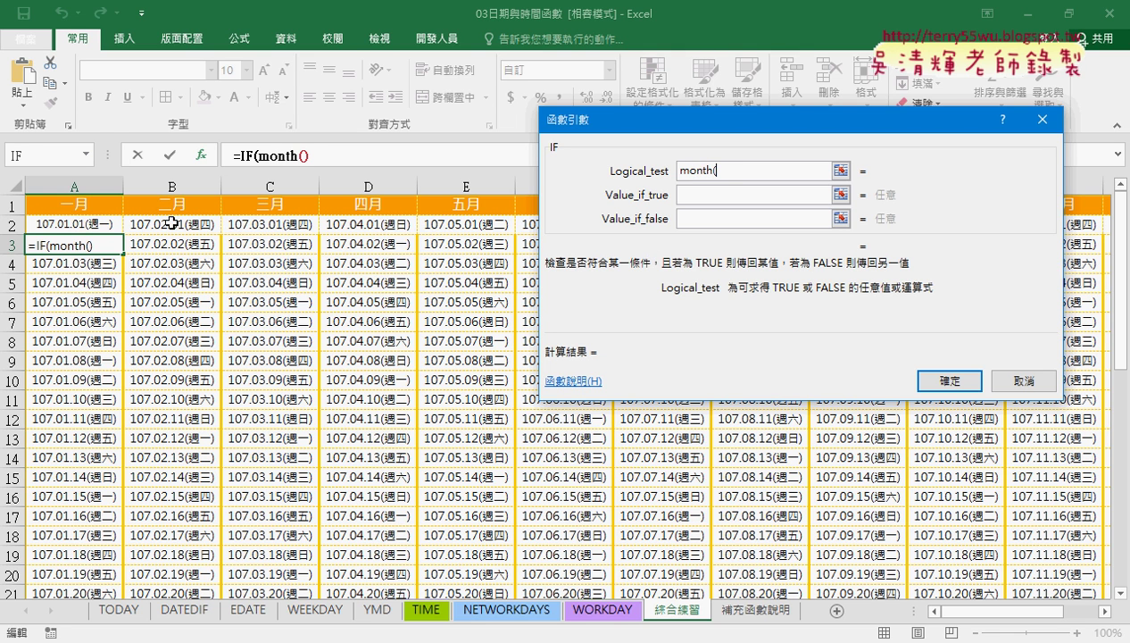
left_click(94, 225)
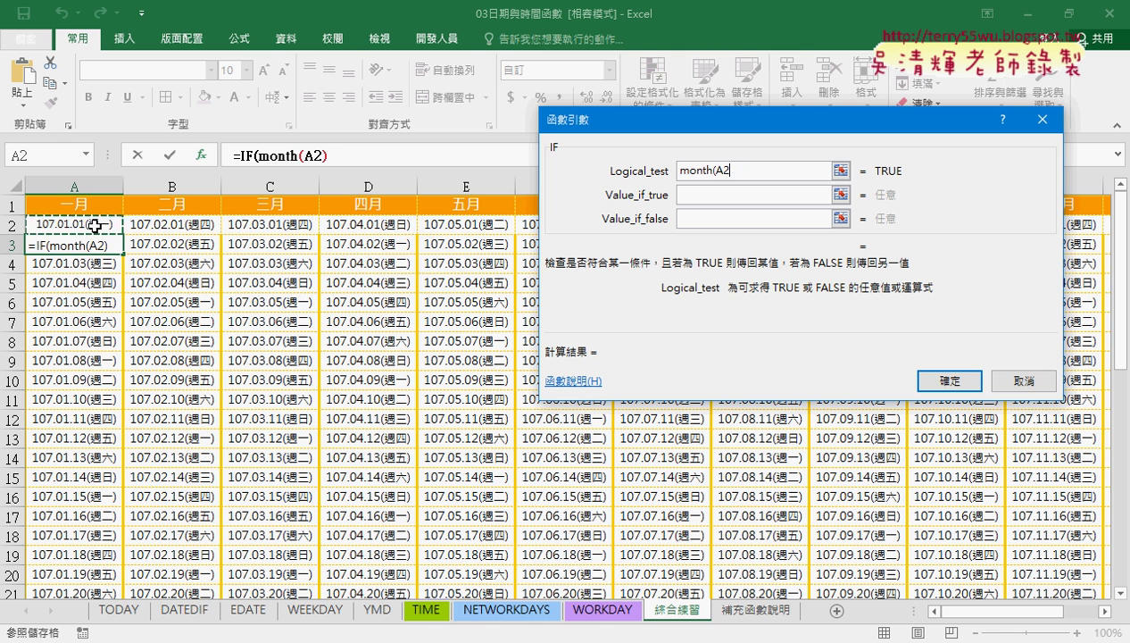
type(")")
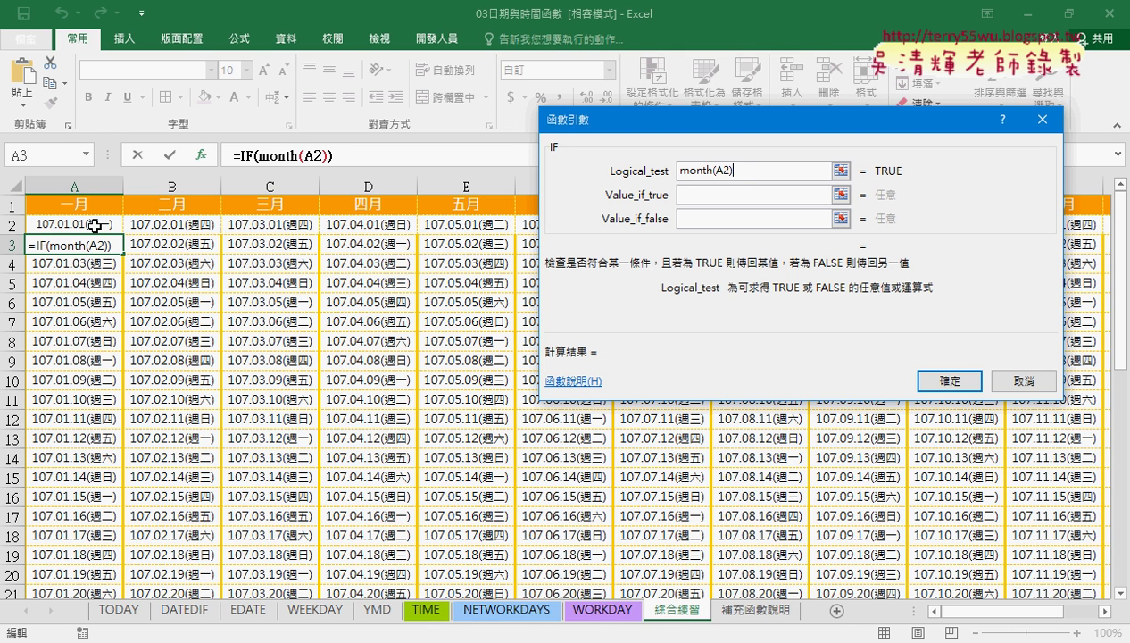
type("<>")
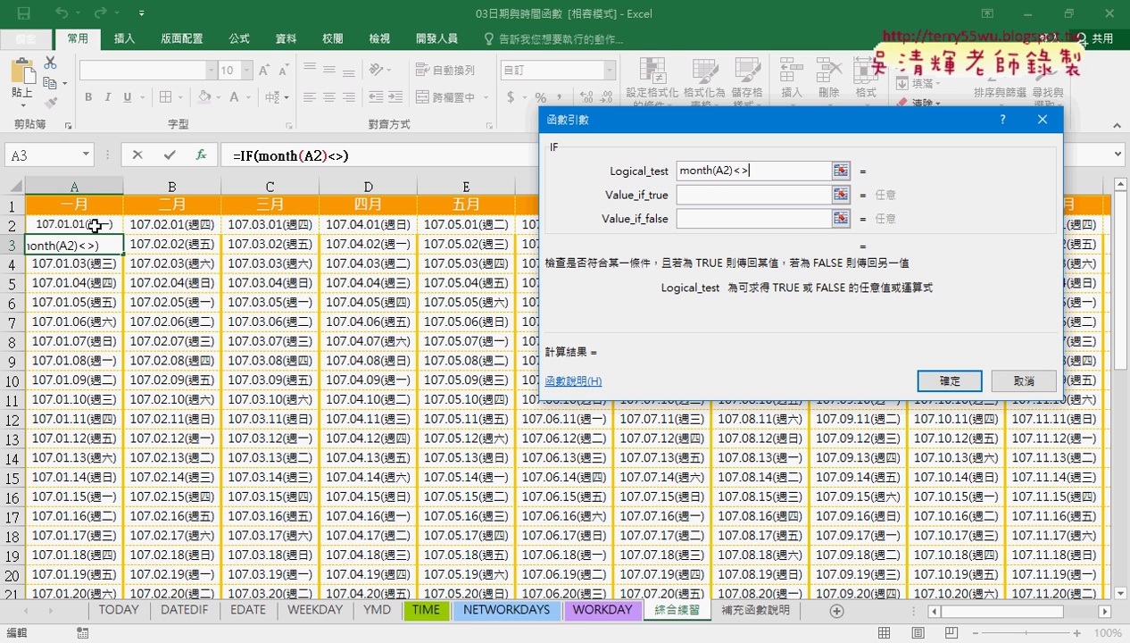
type("month()")
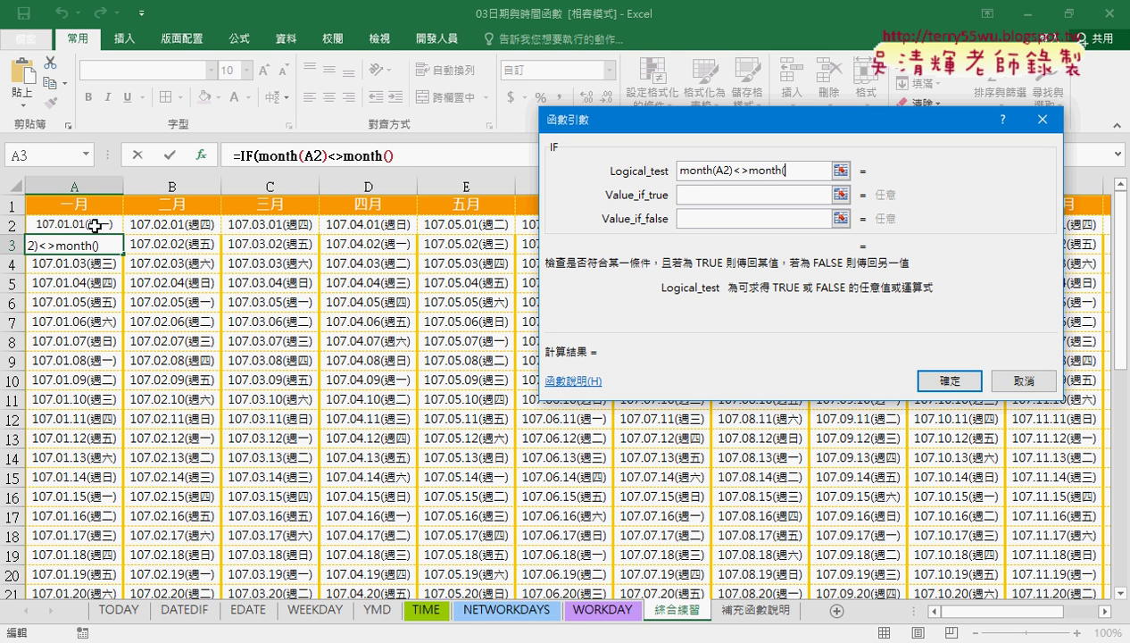
left_click(94, 225)
type("+1")
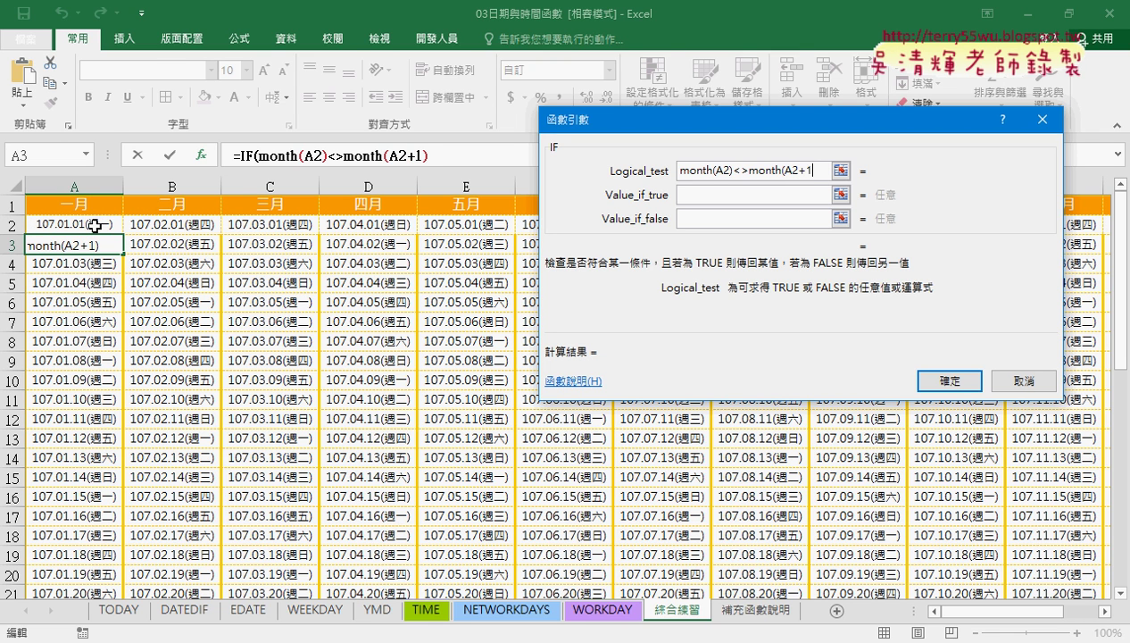
type(")")
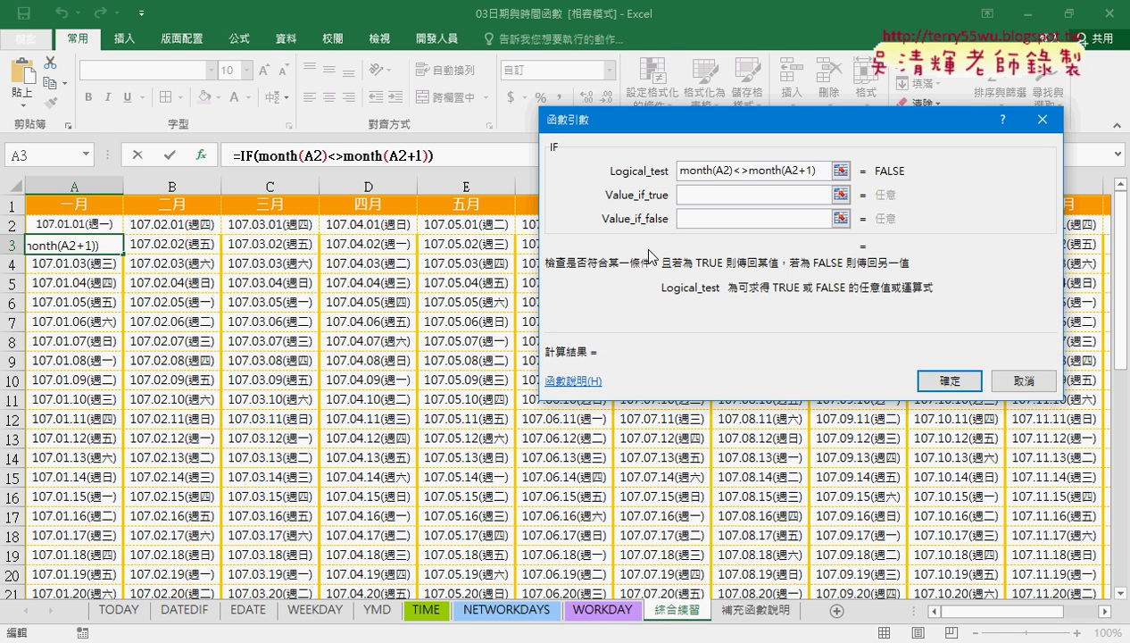
Step: Set the IF results to "" if true and A2+1 if false, re-entering the <> operator
left_click(709, 199)
type("\"\"")
key("Tab")
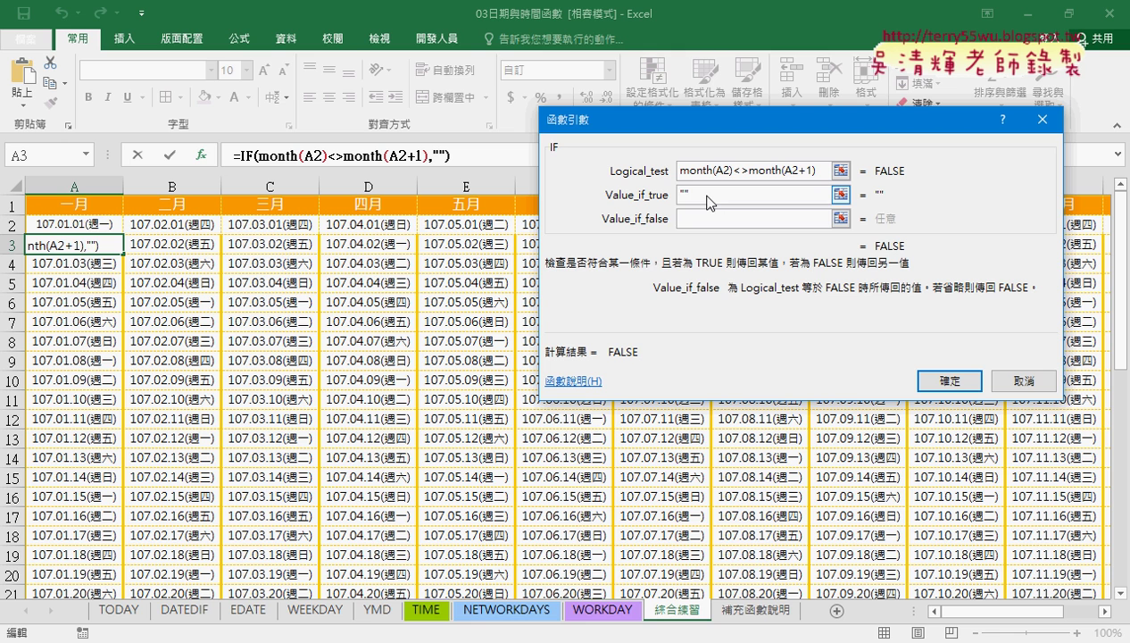
type("A2+1")
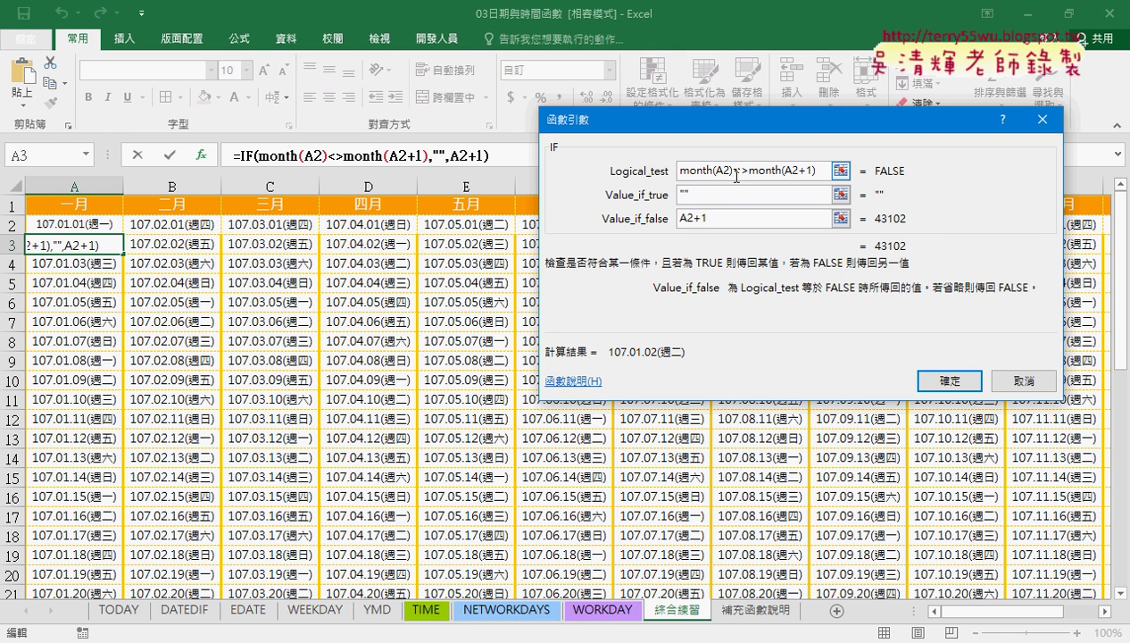
left_click_drag(734, 175, 748, 177)
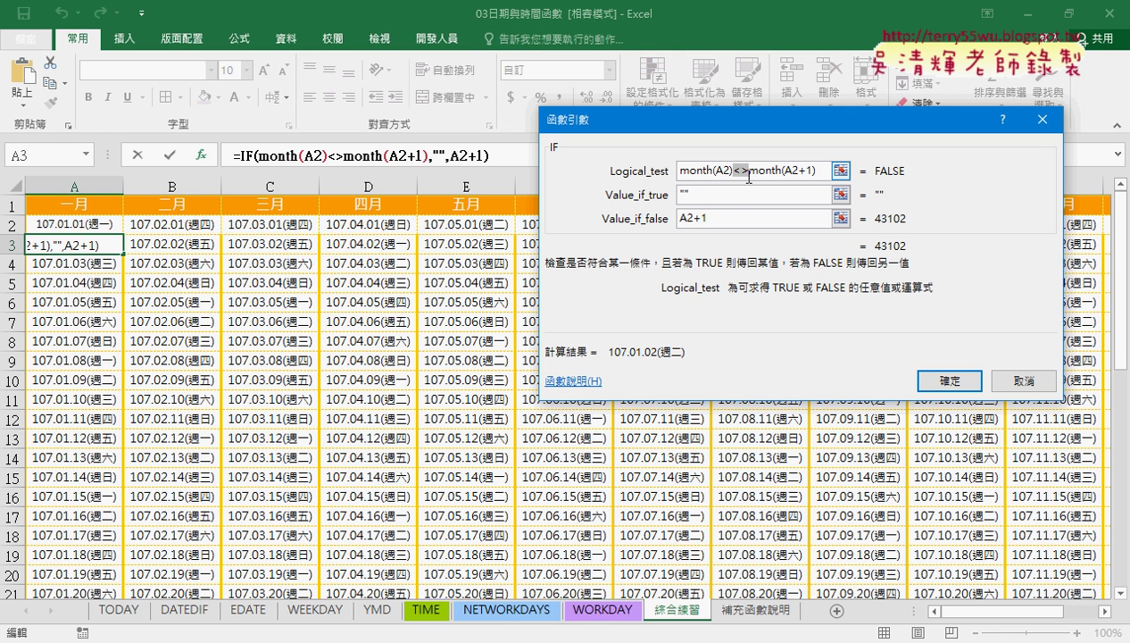
type("=")
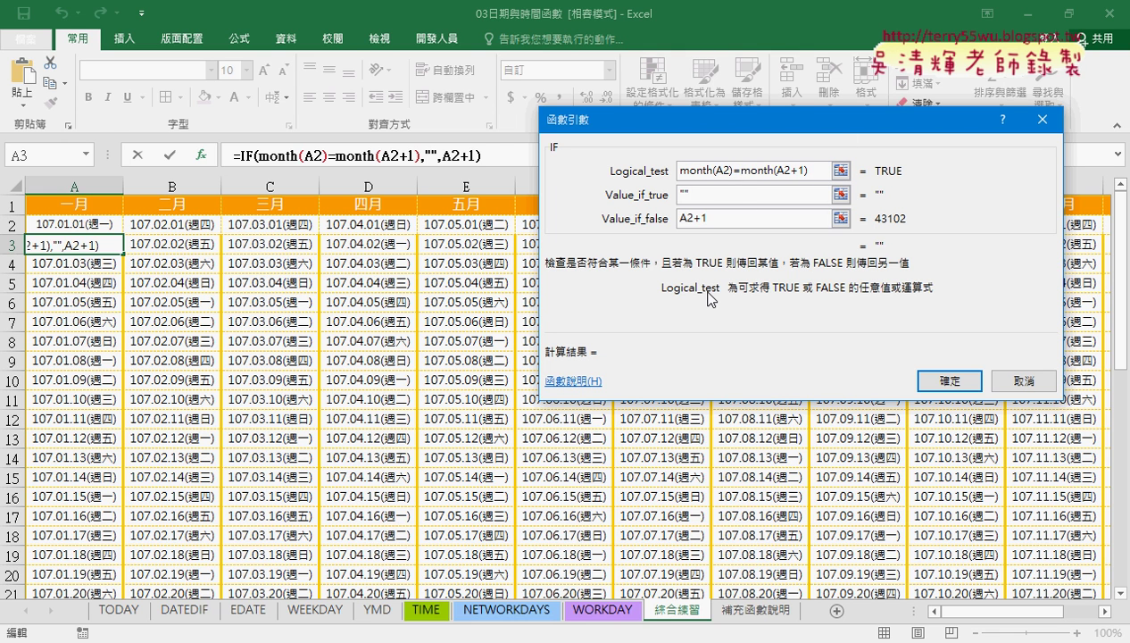
key("BackSpace")
type("<>")
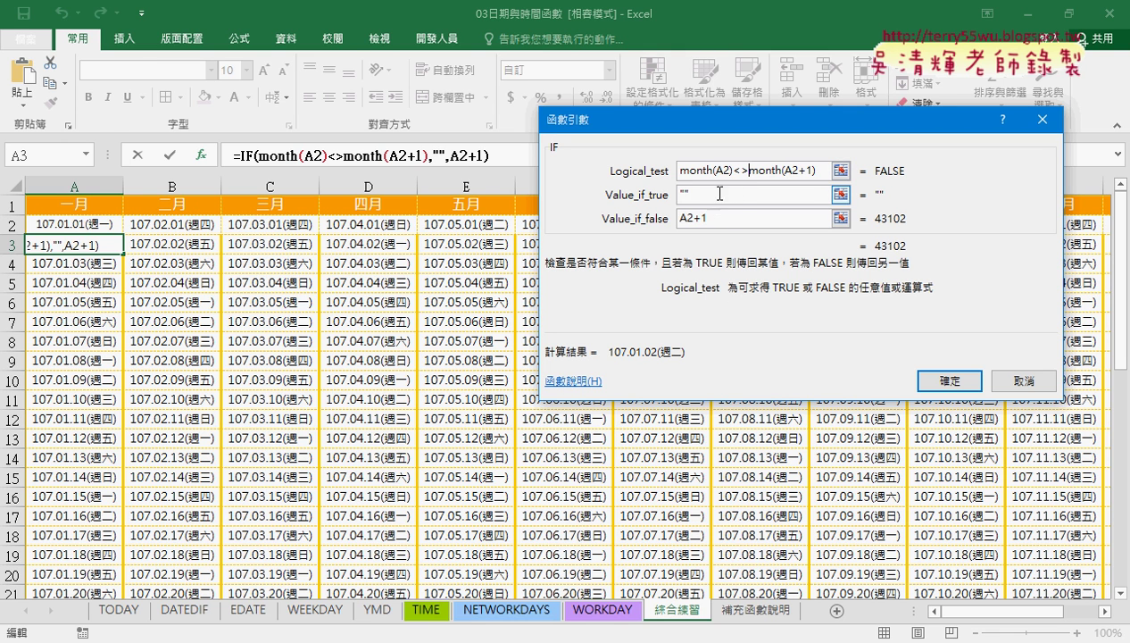
Step: Commit A3's IF formula, fill it through A3:B32, and inspect blank B30 and #VALUE! in B31
left_click(919, 379)
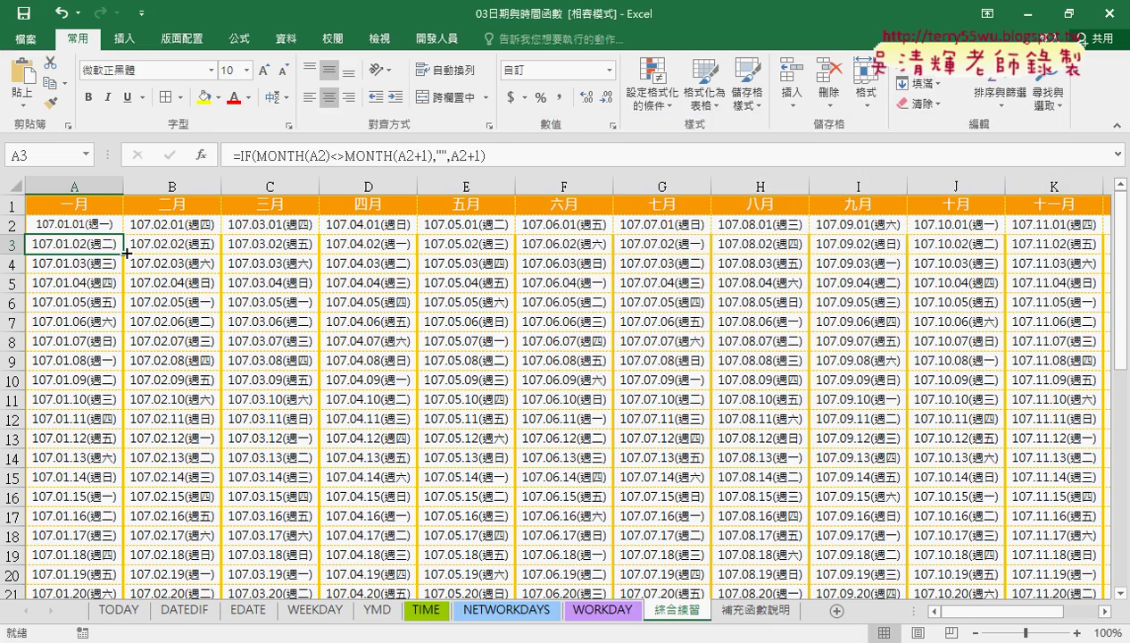
mouse_move(126, 252)
left_mouse_down()
mouse_move(135, 576)
mouse_move(126, 565)
mouse_move(208, 559)
left_mouse_up()
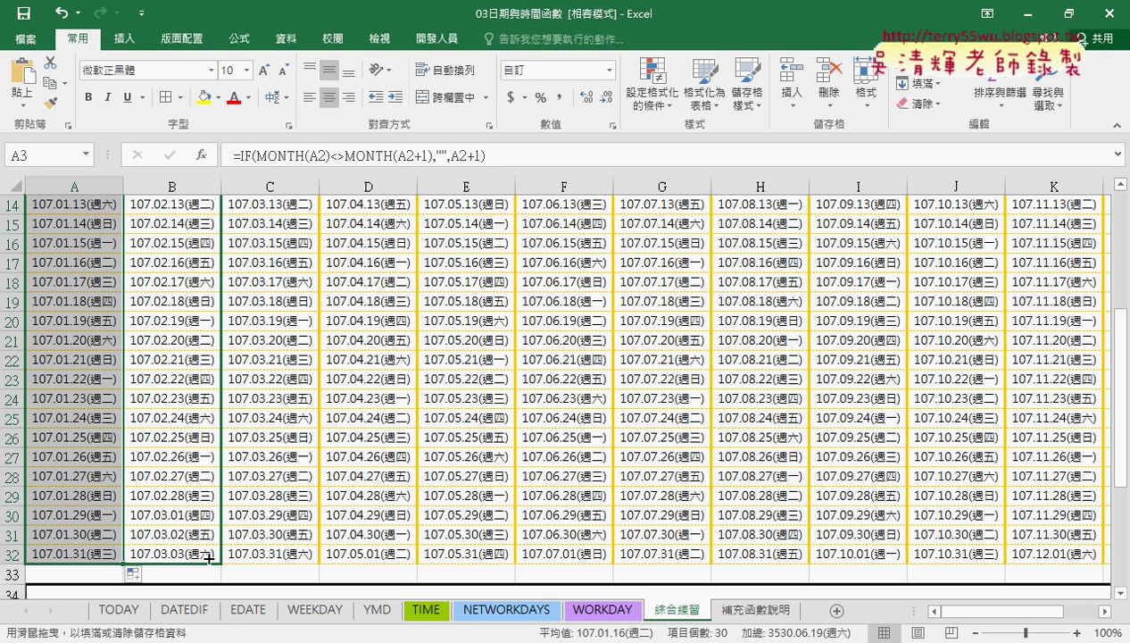
left_click_drag(208, 558, 207, 558)
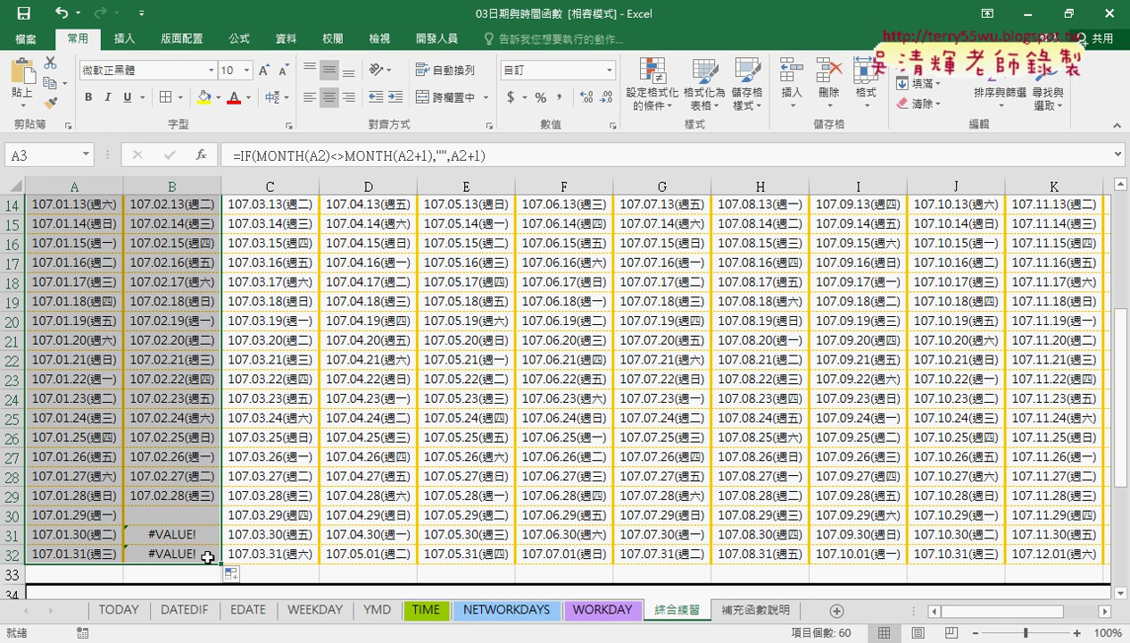
left_click(195, 517)
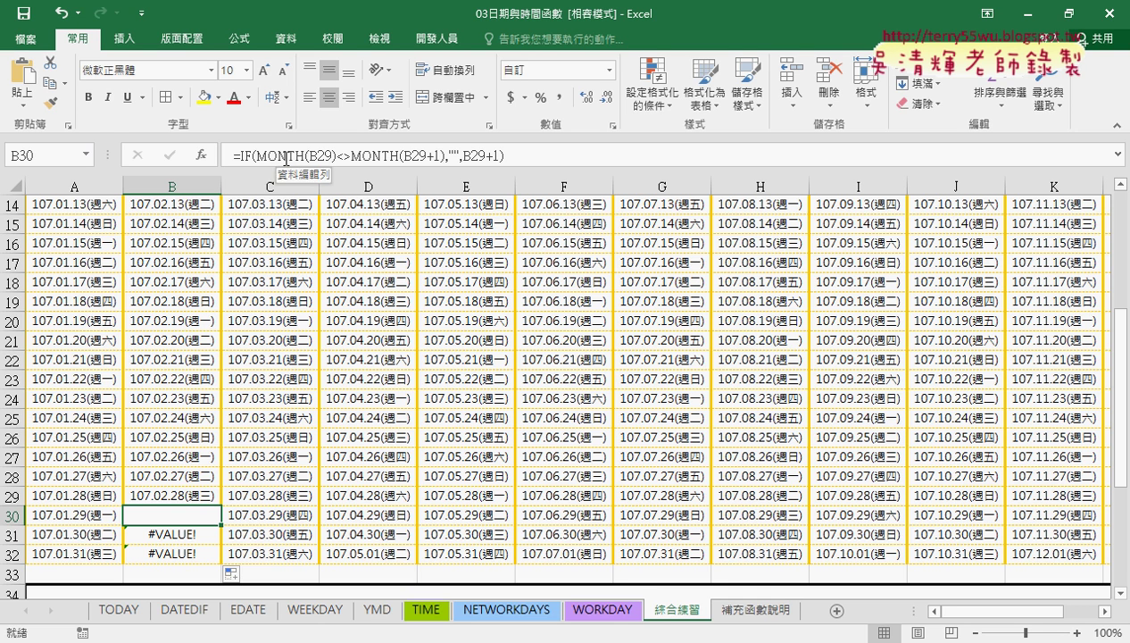
left_click(189, 535)
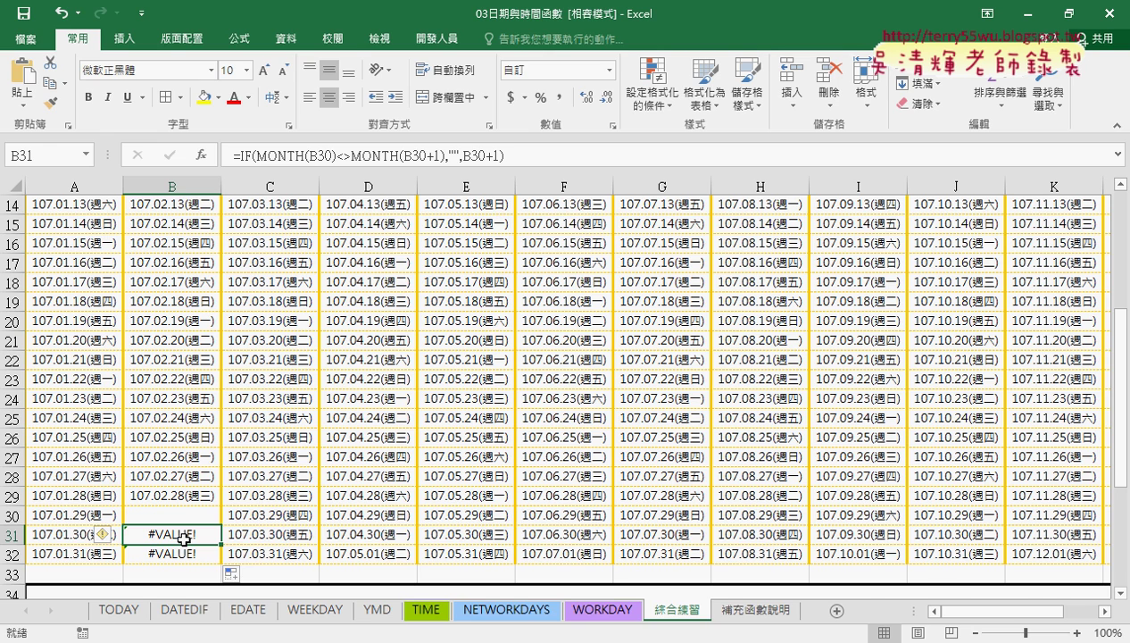
scroll(183, 538, "up", 3)
scroll(183, 538, "up", 2)
left_click(96, 250)
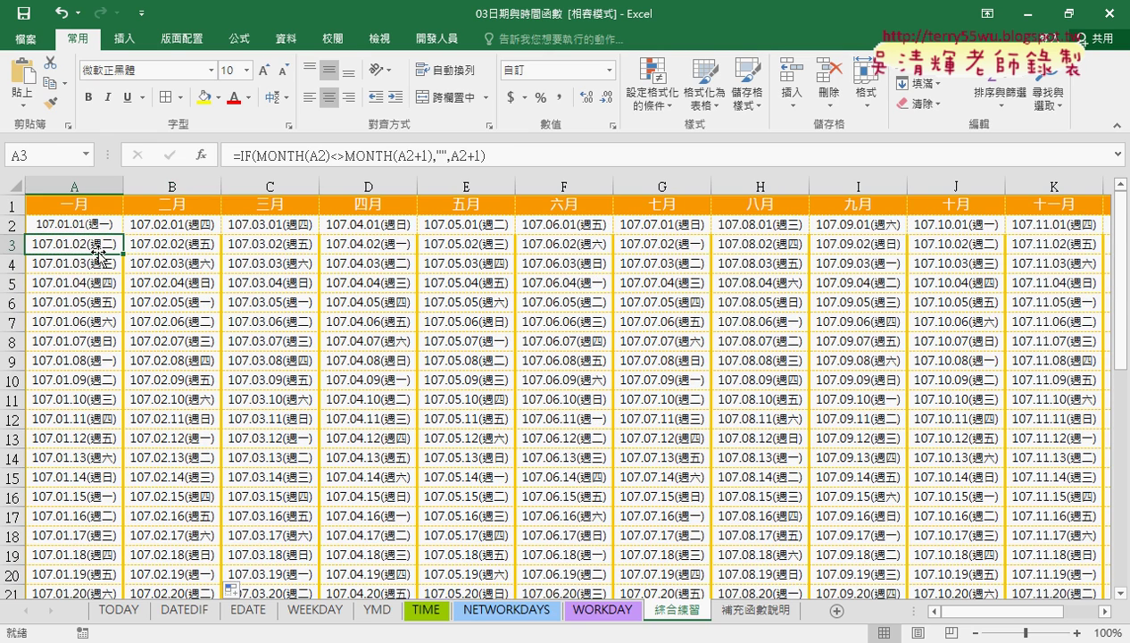
Step: Cut the whole IF formula text out of A3's formula bar
left_click_drag(233, 157, 268, 156)
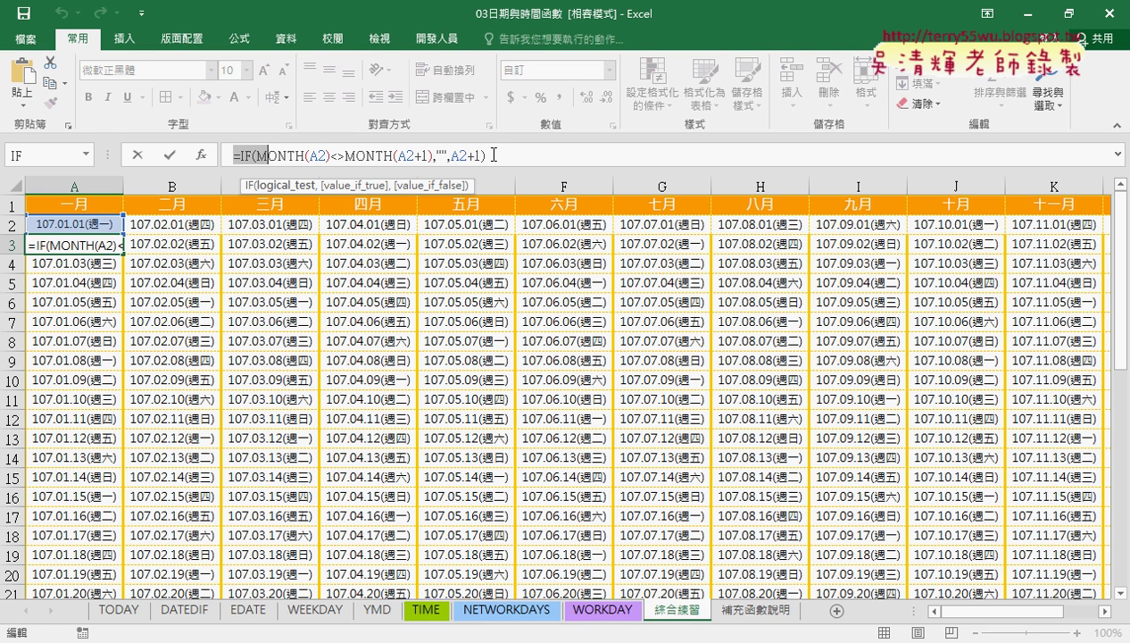
left_click_drag(490, 156, 239, 157)
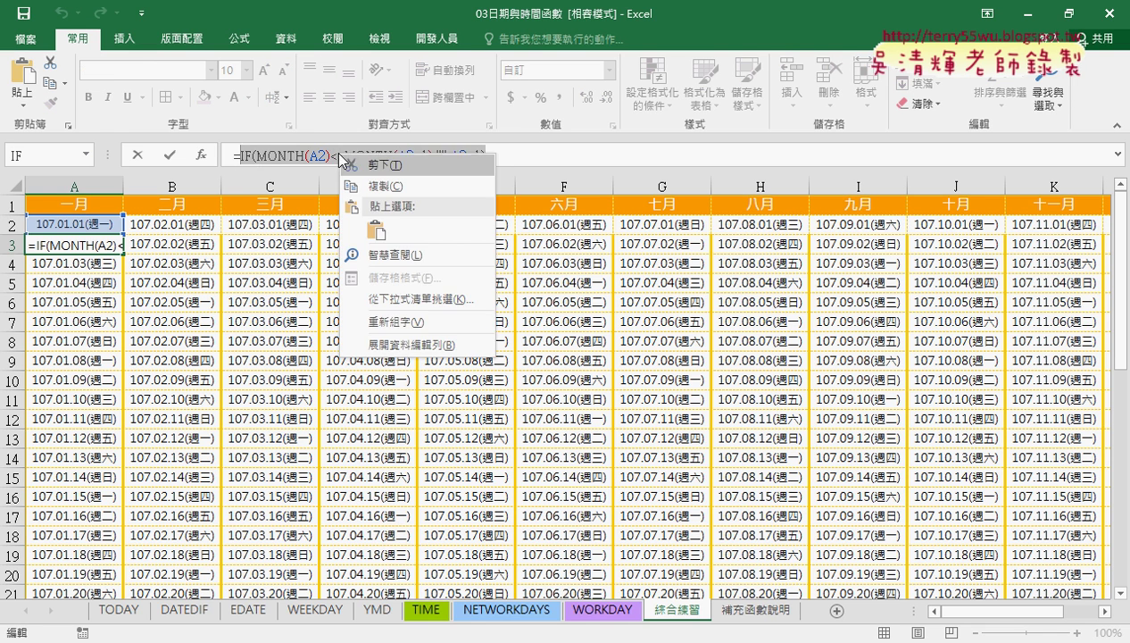
right_click(348, 156)
left_click(375, 170)
Step: Insert the IFERROR function into A3, with its empty arguments ready
left_click(204, 159)
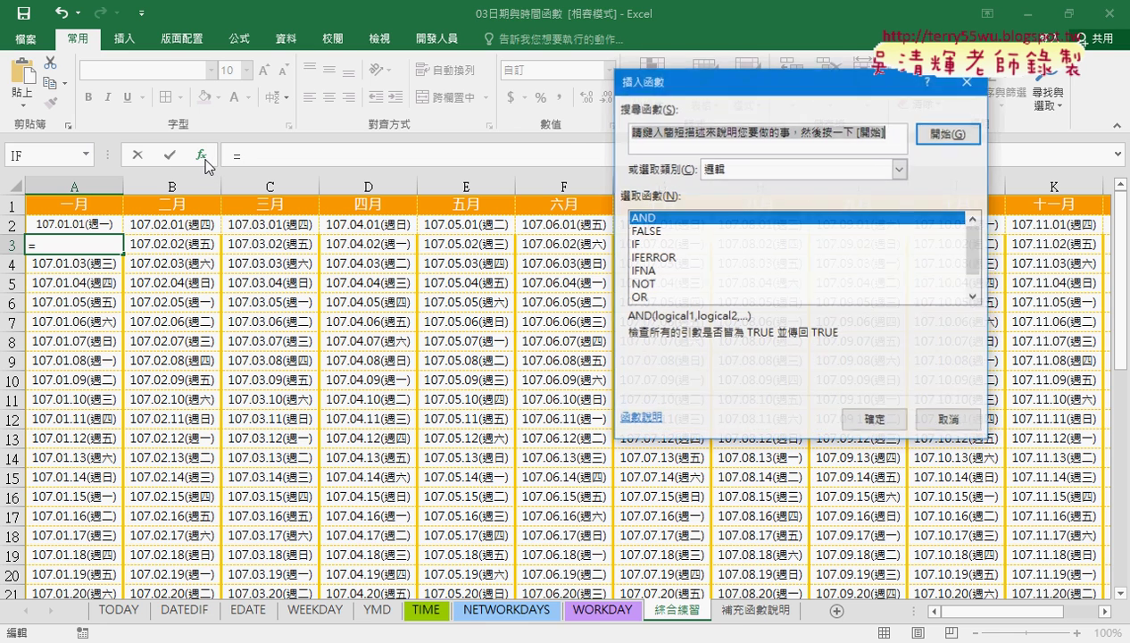
left_click(645, 258)
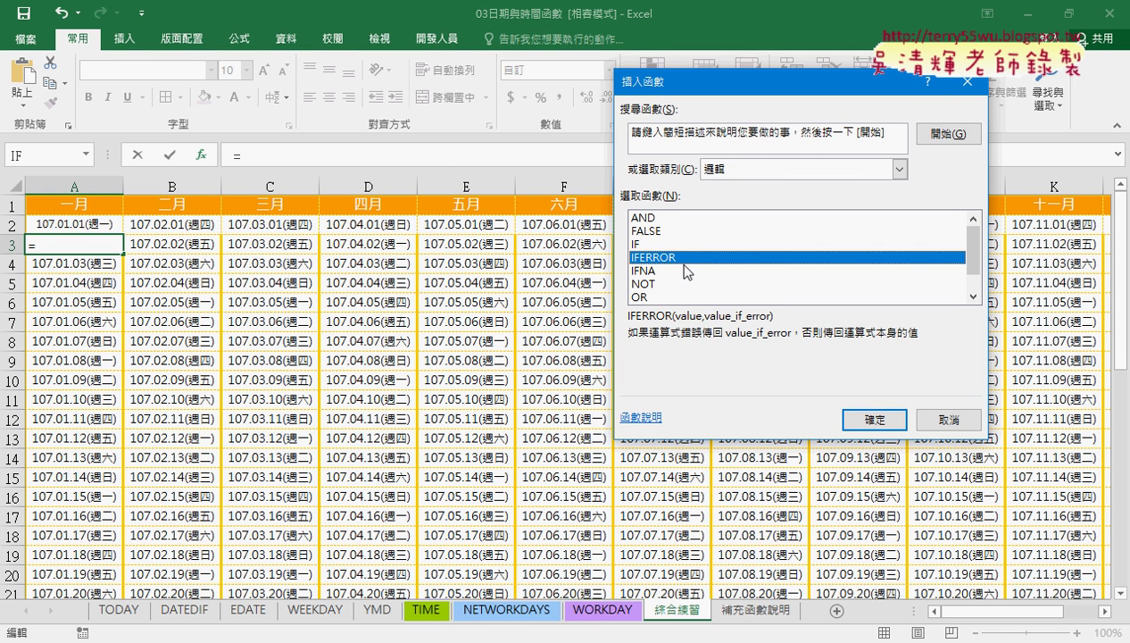
left_click_drag(677, 284, 697, 279)
left_click_drag(630, 264, 678, 264)
left_click_drag(680, 362, 733, 357)
mouse_move(686, 382)
left_mouse_down()
mouse_move(743, 379)
mouse_move(705, 406)
left_mouse_up()
mouse_move(733, 353)
left_mouse_down()
mouse_move(726, 398)
mouse_move(778, 359)
mouse_move(803, 402)
left_mouse_up()
mouse_move(808, 357)
left_mouse_down()
mouse_move(811, 401)
mouse_move(868, 376)
left_mouse_up()
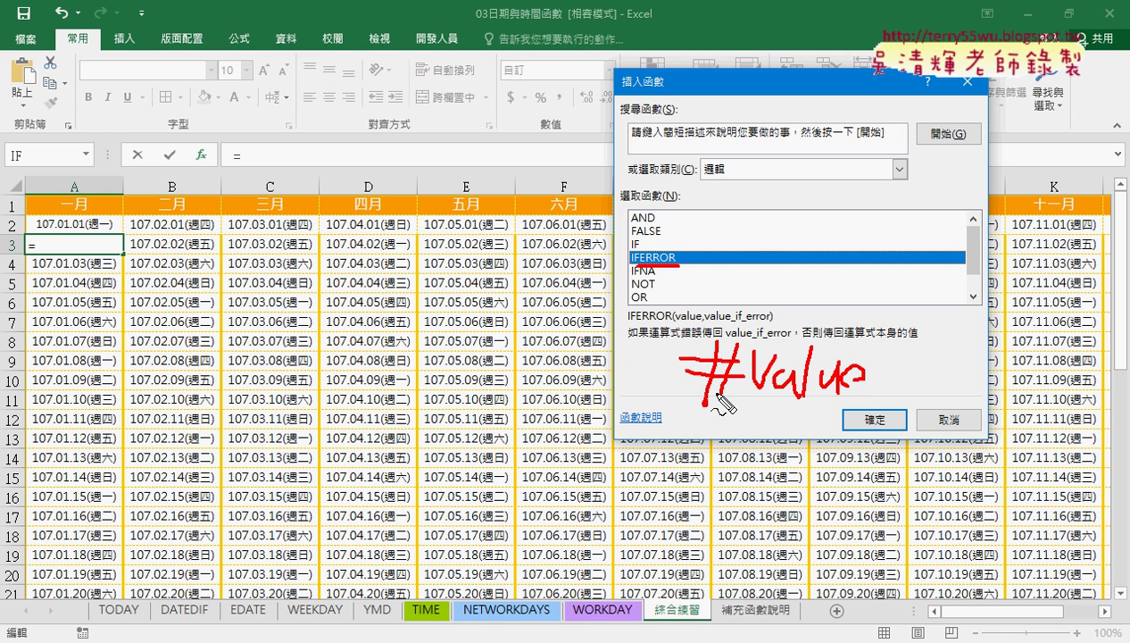
left_click_drag(721, 394, 877, 392)
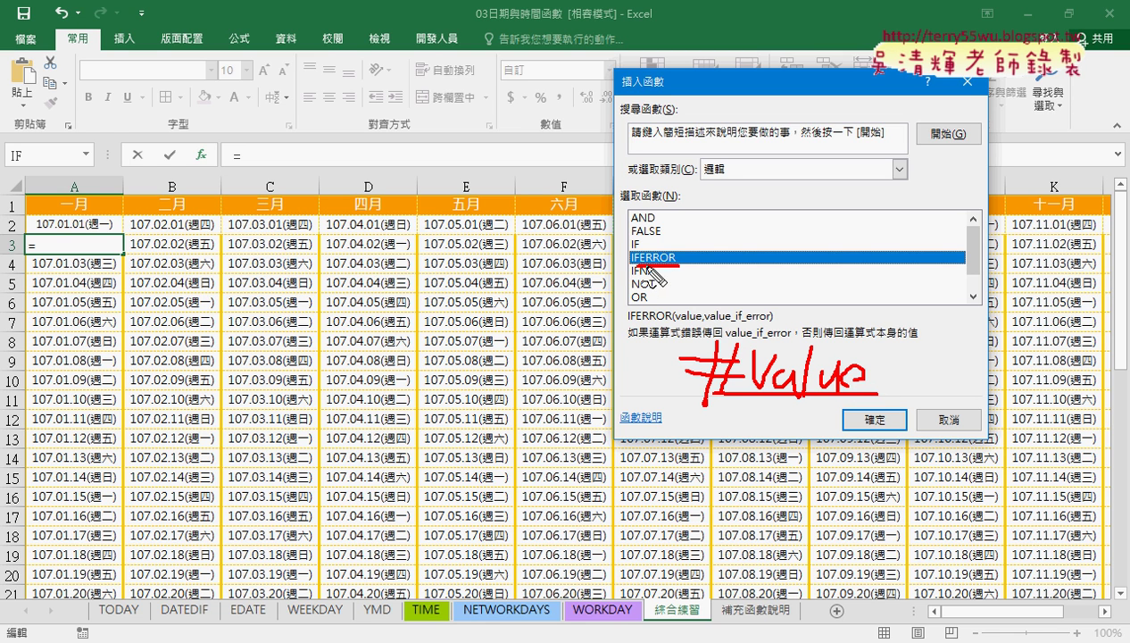
left_click_drag(680, 275, 695, 272)
key("Escape")
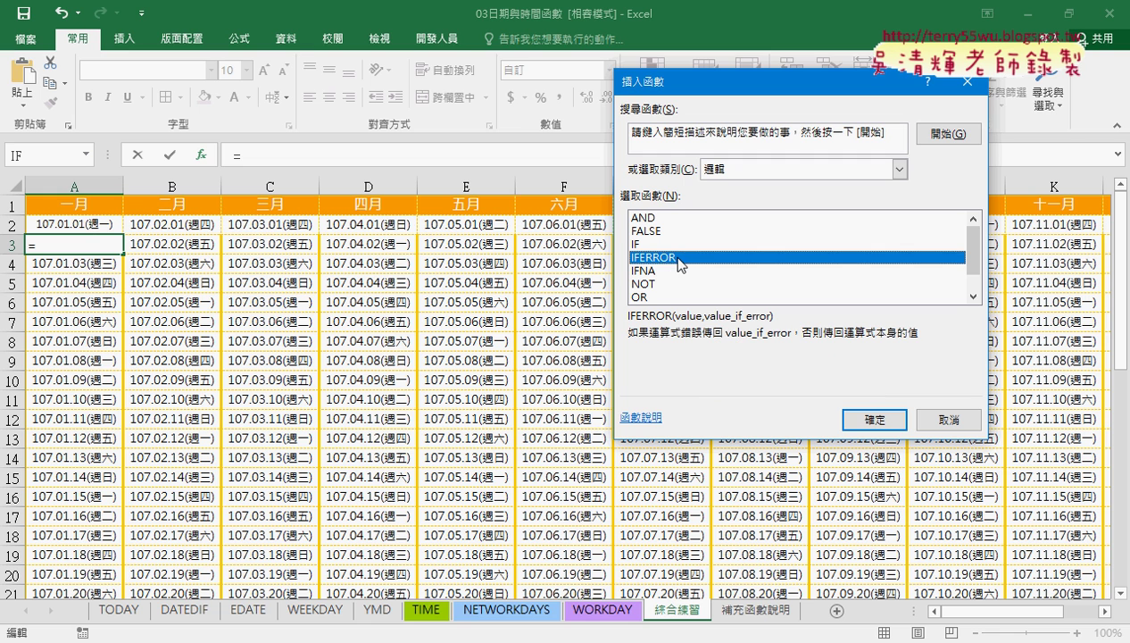
left_click(870, 421)
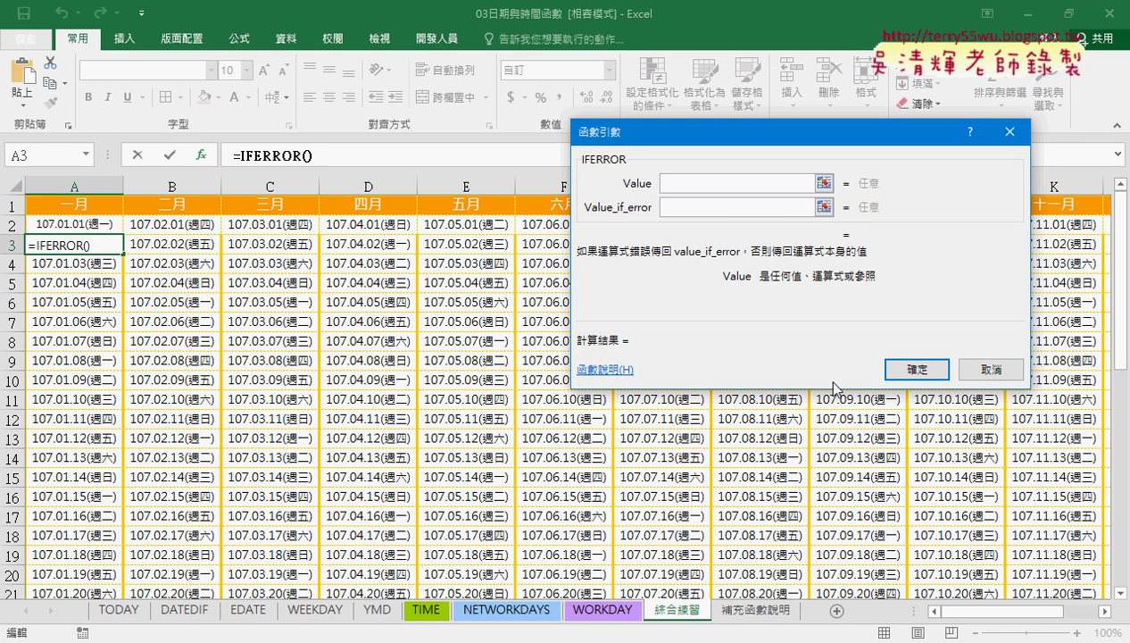
Step: Paste the IF formula as IFERROR's Value, set Value_if_error to "", and commit
right_click(718, 189)
left_click(750, 239)
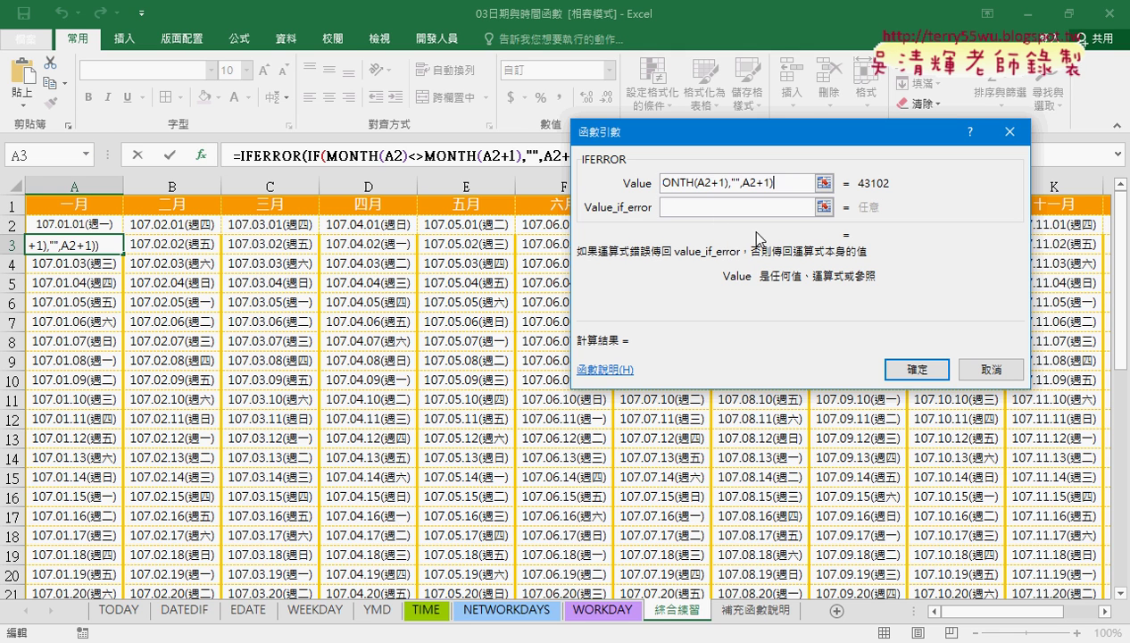
left_click(670, 207)
left_click(678, 207)
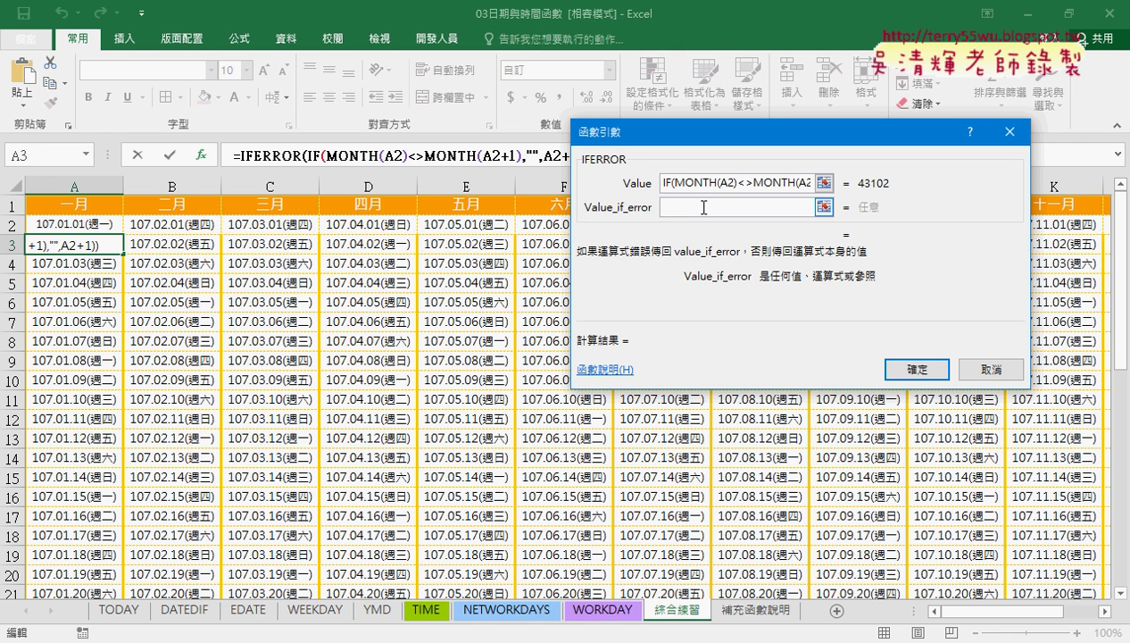
type("\"\"")
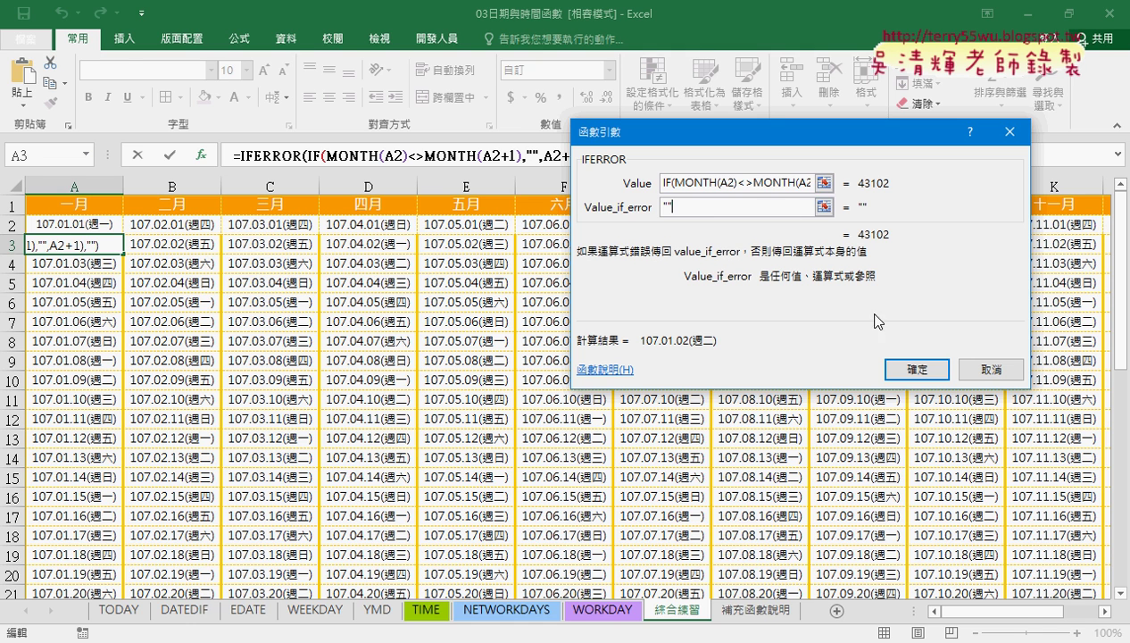
left_click(917, 368)
Step: Fill the IFERROR formula across the grid through row 32, blanking overflow days
mouse_move(125, 255)
left_mouse_down()
mouse_move(126, 637)
mouse_move(127, 563)
mouse_move(881, 552)
left_mouse_up()
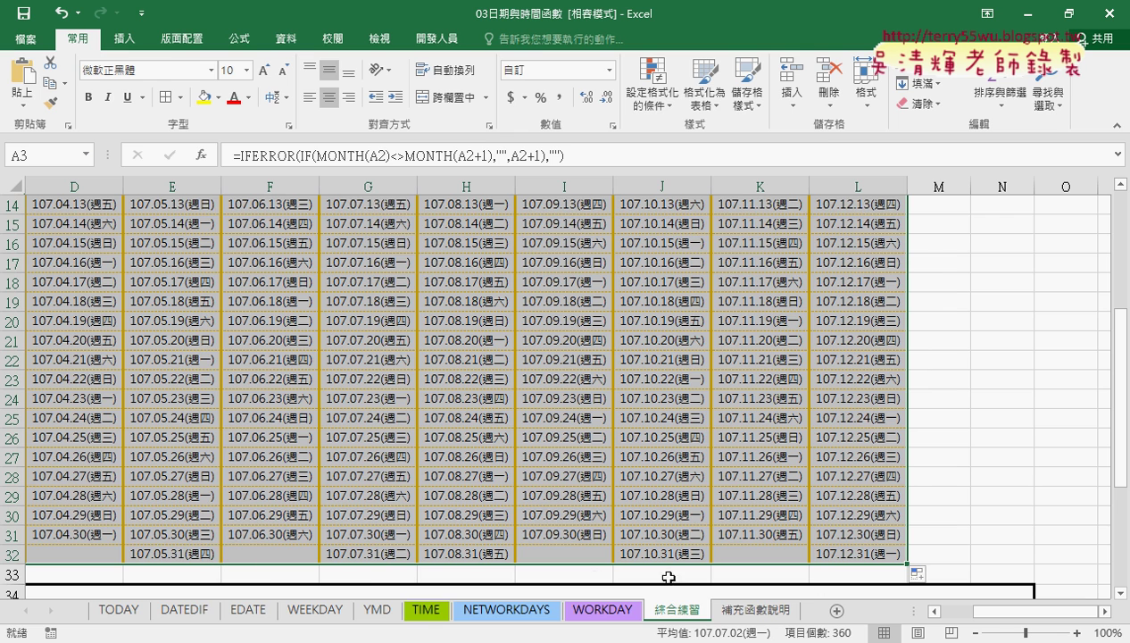
left_click_drag(1013, 616, 982, 615)
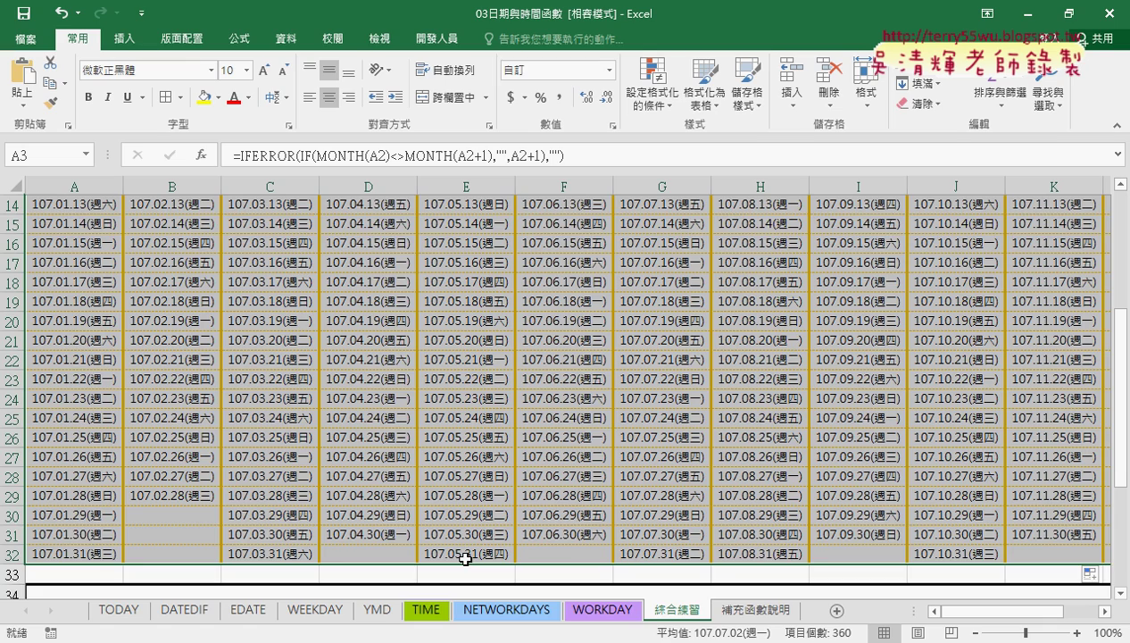
scroll(313, 446, "up", 5)
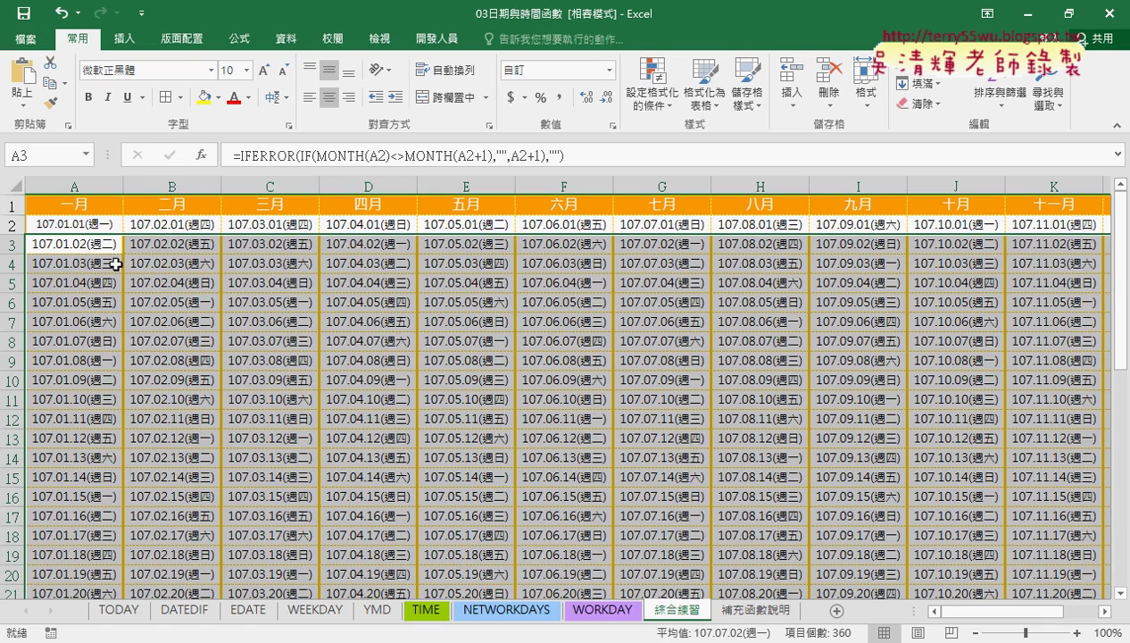
Step: Give Saturday's cell A7 green text with no fill
left_click(84, 242)
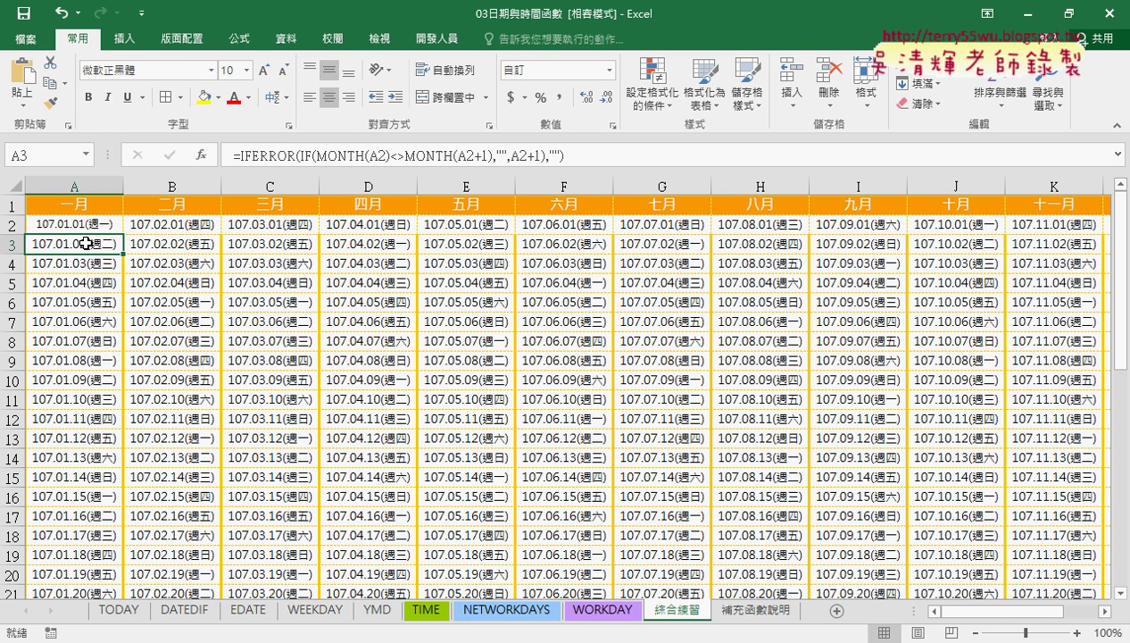
left_click(109, 326)
left_click(103, 342)
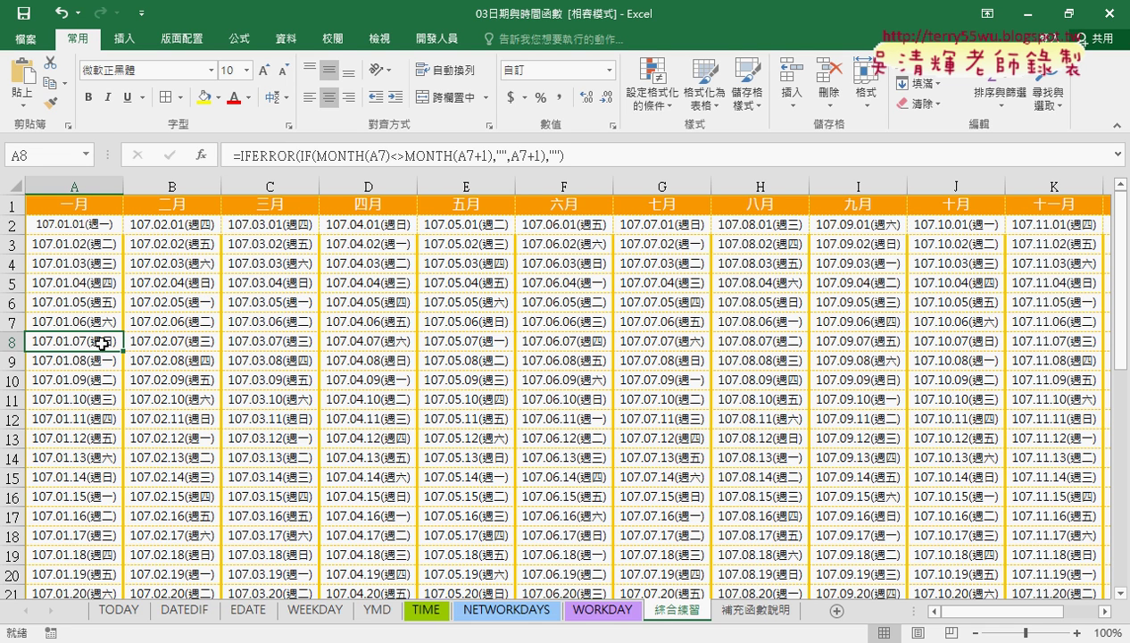
left_click(98, 321)
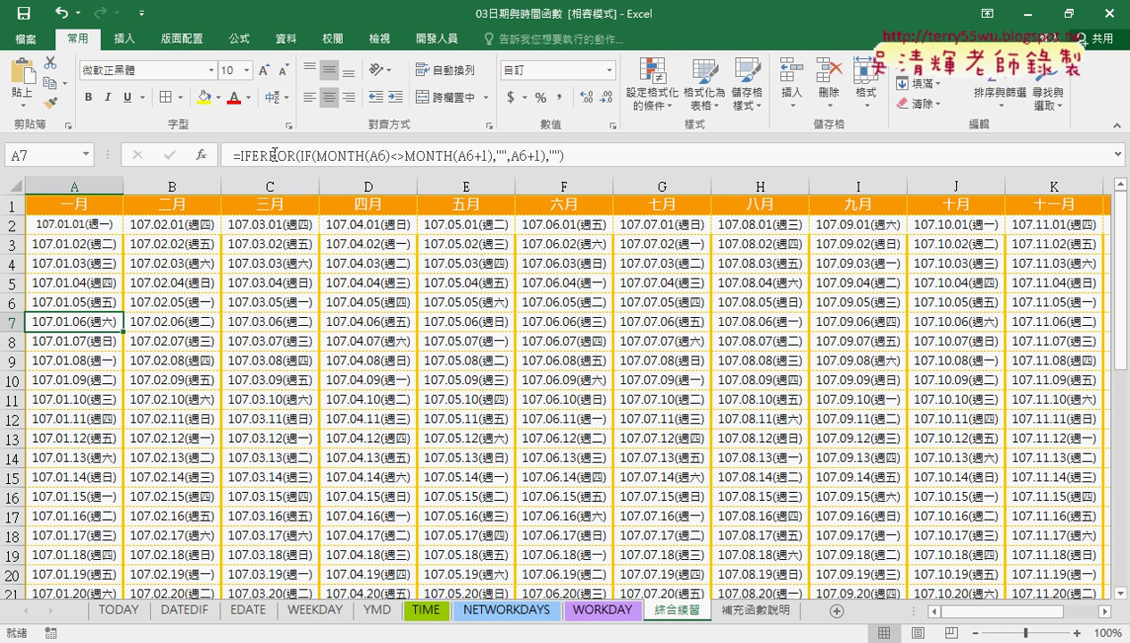
left_click(249, 98)
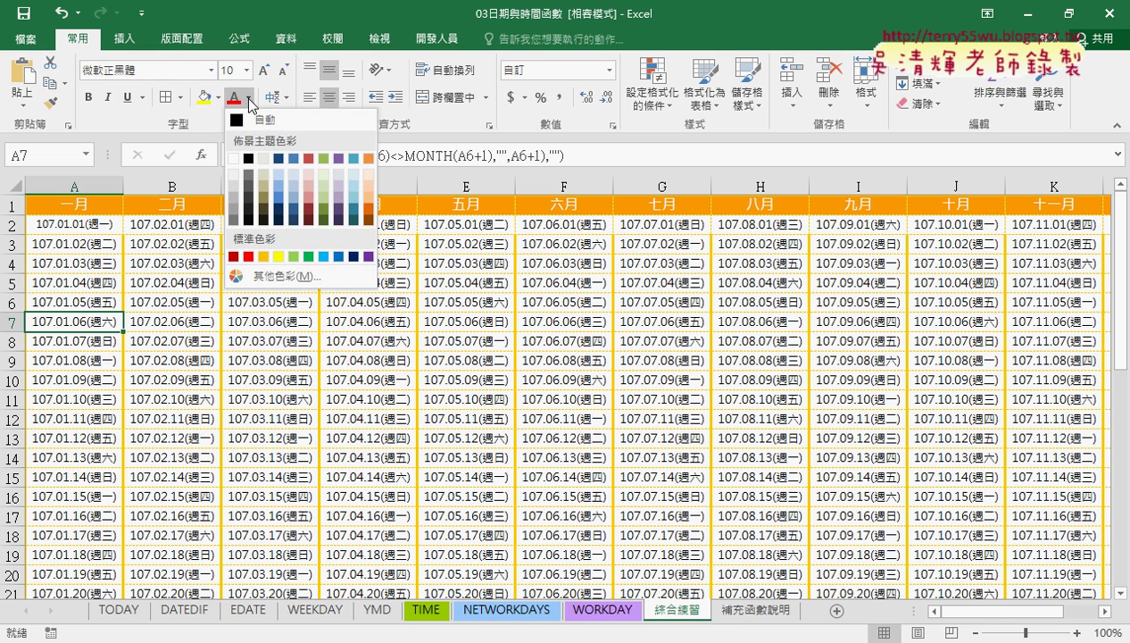
left_click(326, 219)
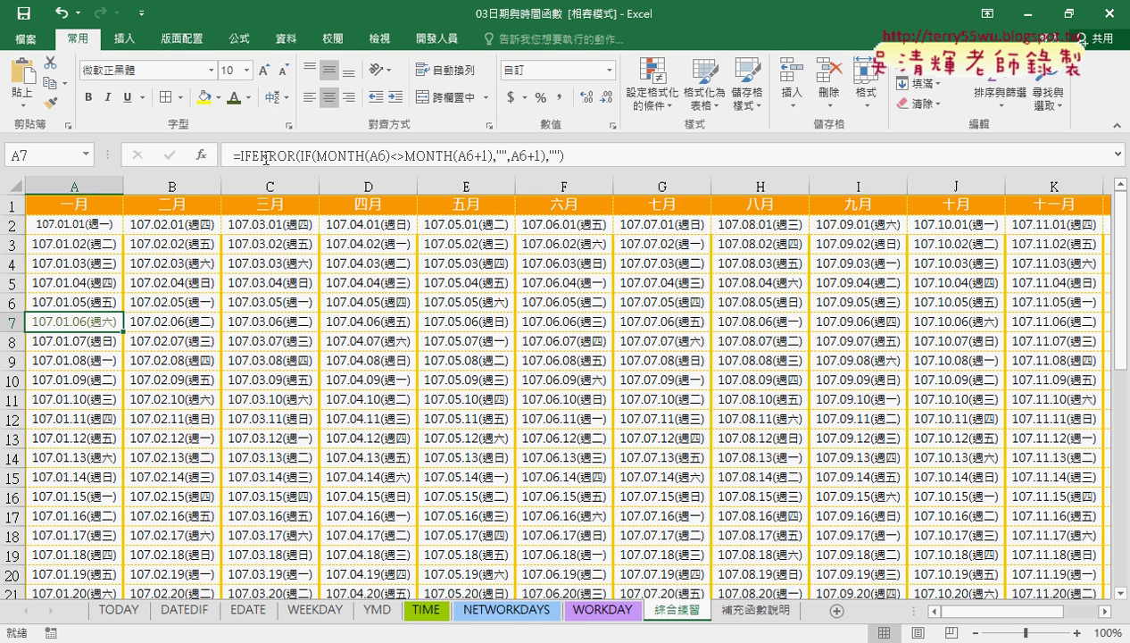
left_click(218, 98)
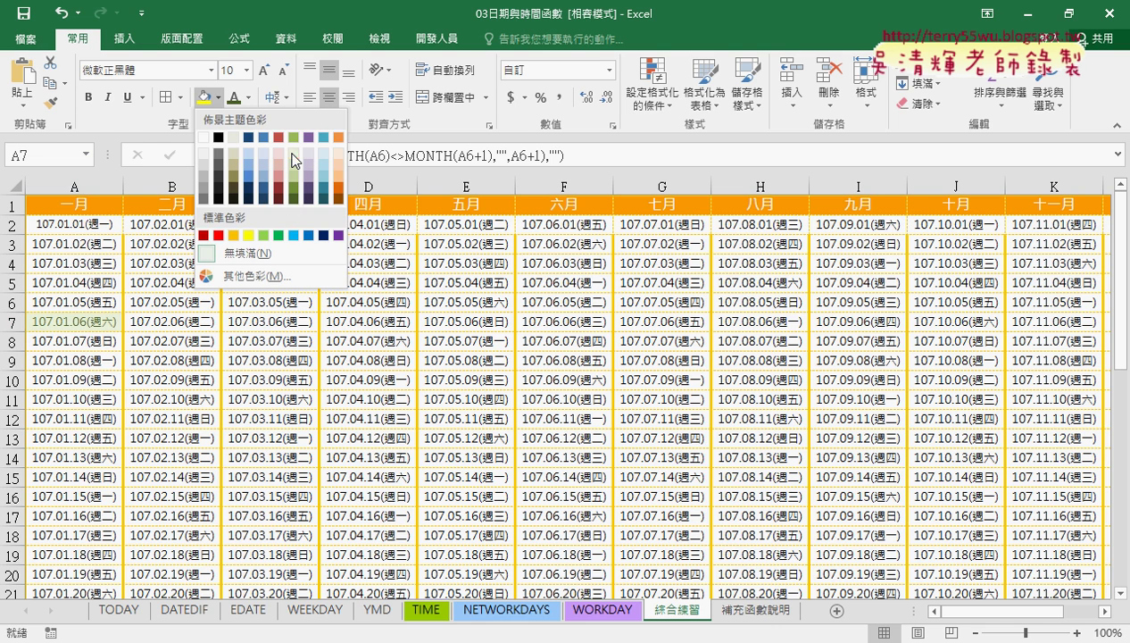
left_click(234, 253)
Step: Give Sunday's cell A8 red text on a yellow fill
left_click(94, 341)
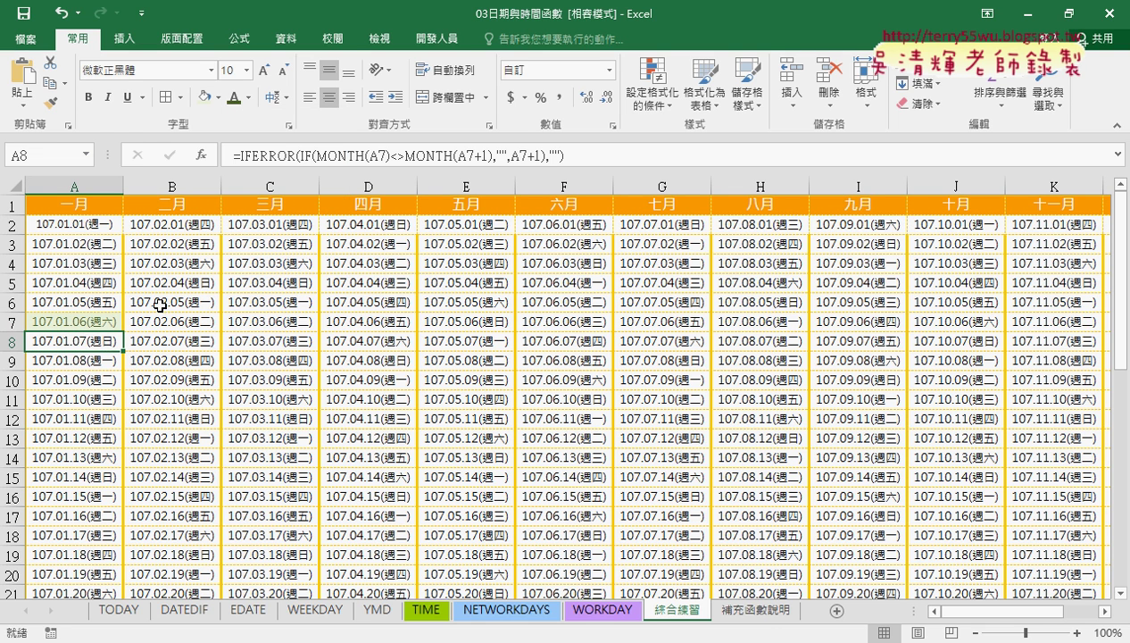
left_click(250, 98)
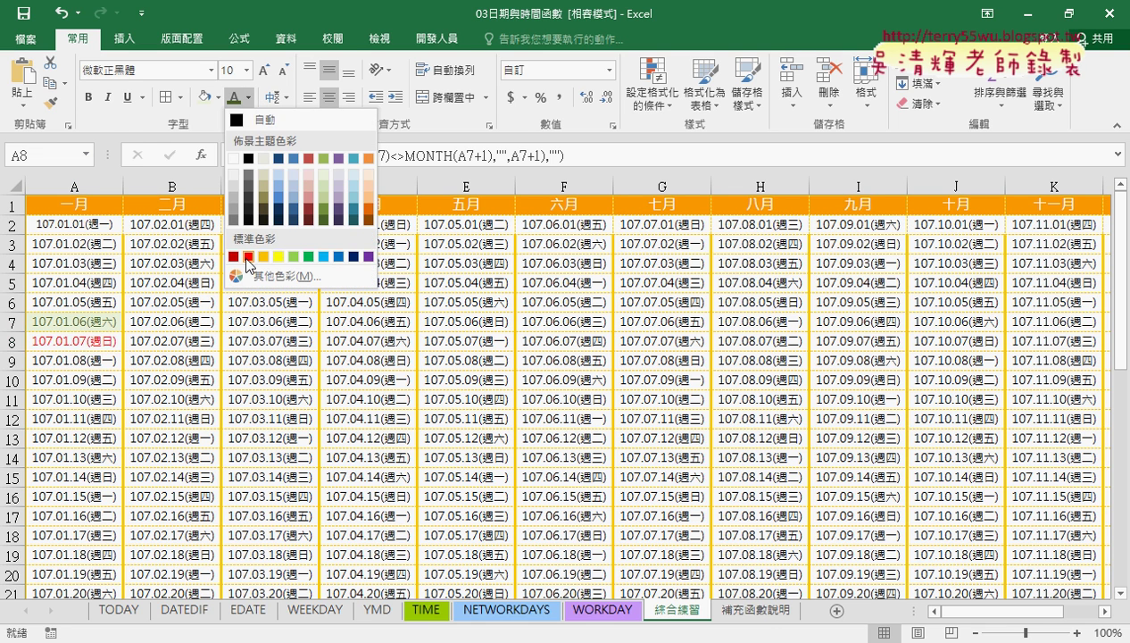
left_click(249, 255)
left_click(218, 98)
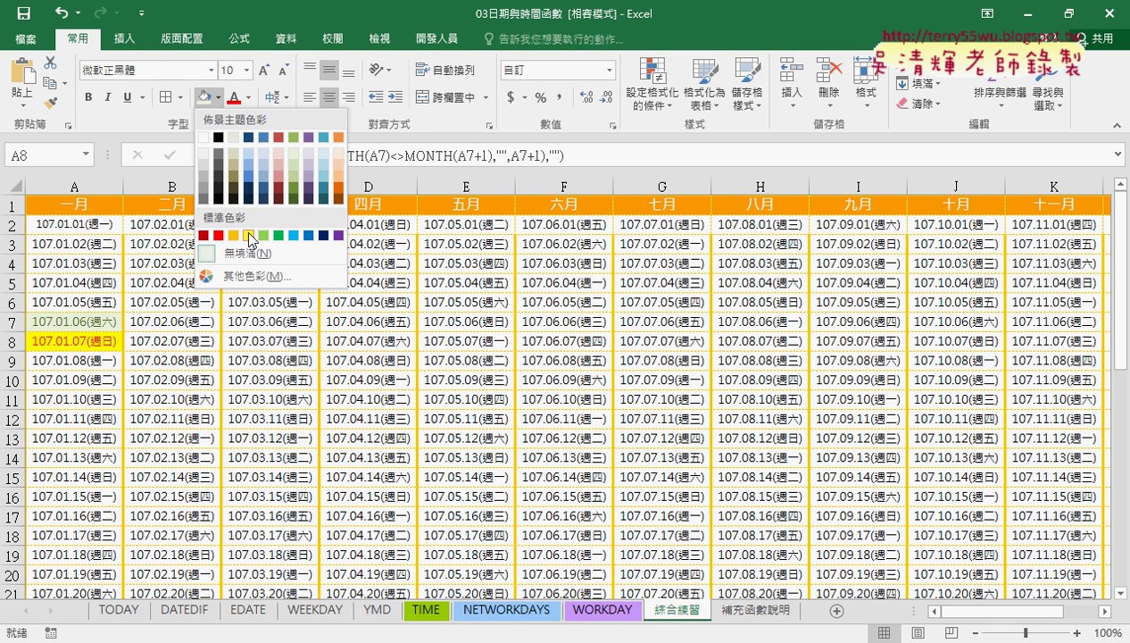
left_click(250, 236)
left_click(97, 322)
left_click(98, 342)
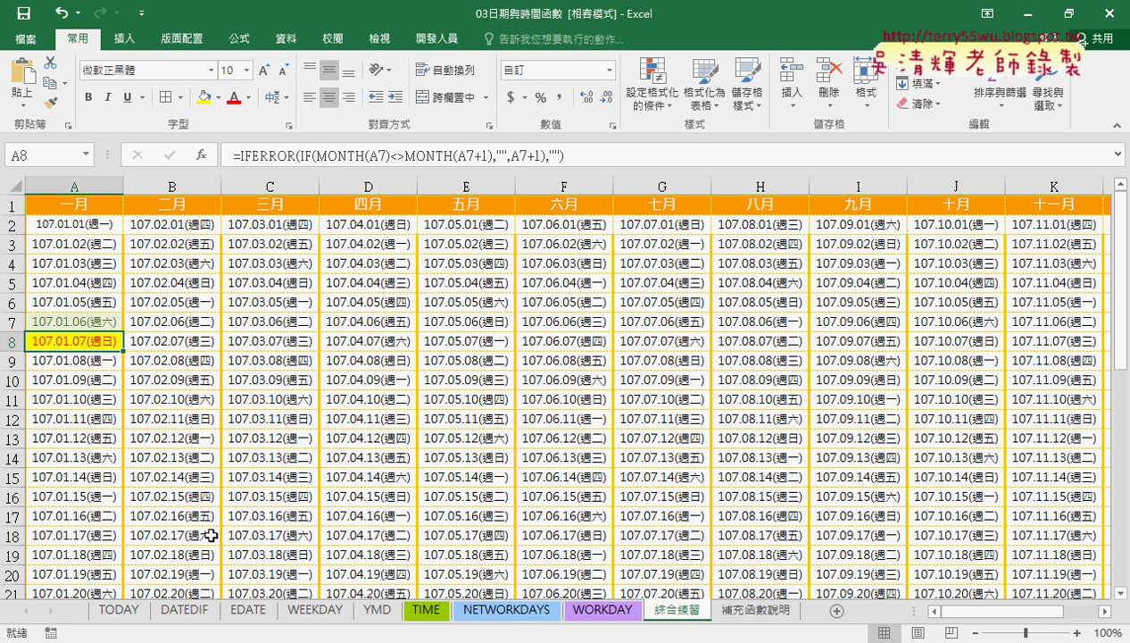
left_click(90, 226)
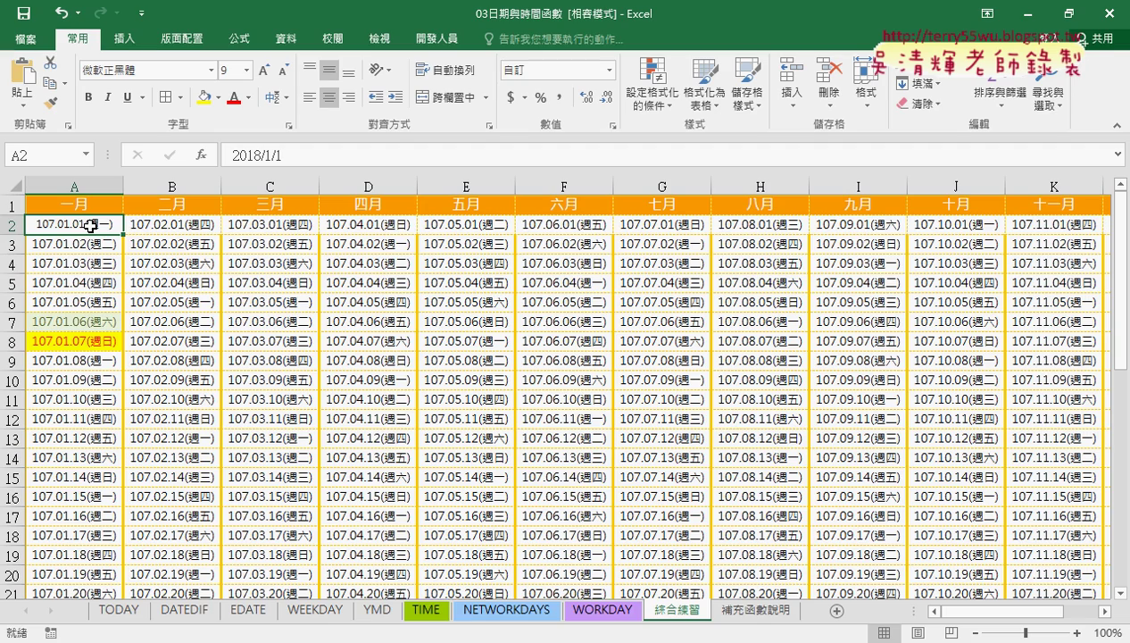
Step: Extend the selection to the whole calendar grid A2:L32 and open a new conditional formatting rule
key("ctrl+shift+Right")
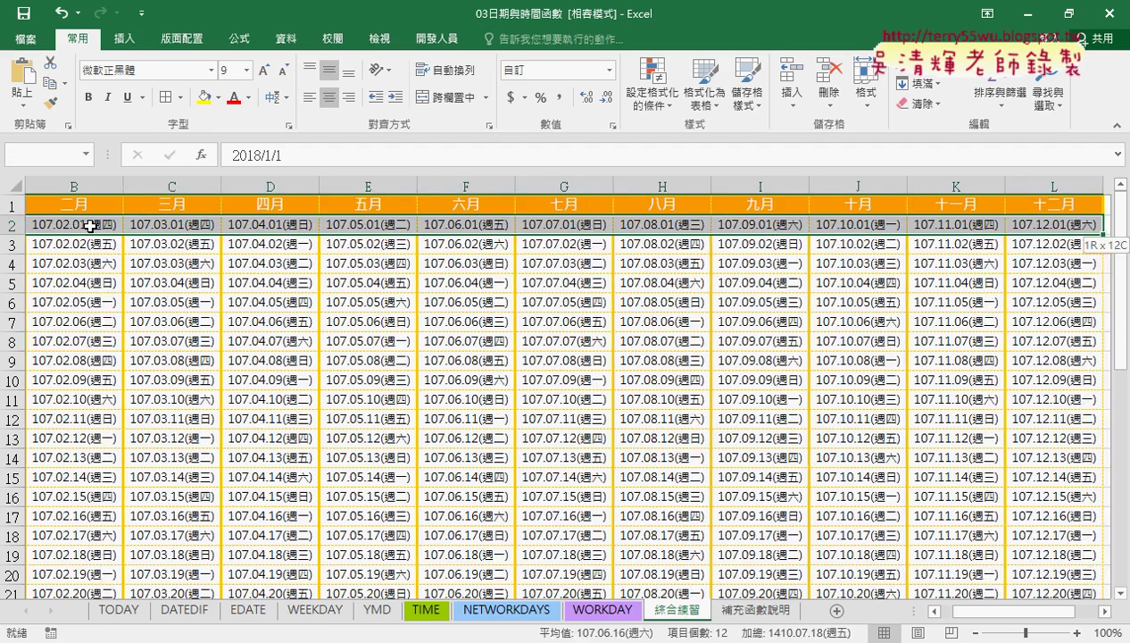
key("ctrl+shift+Down")
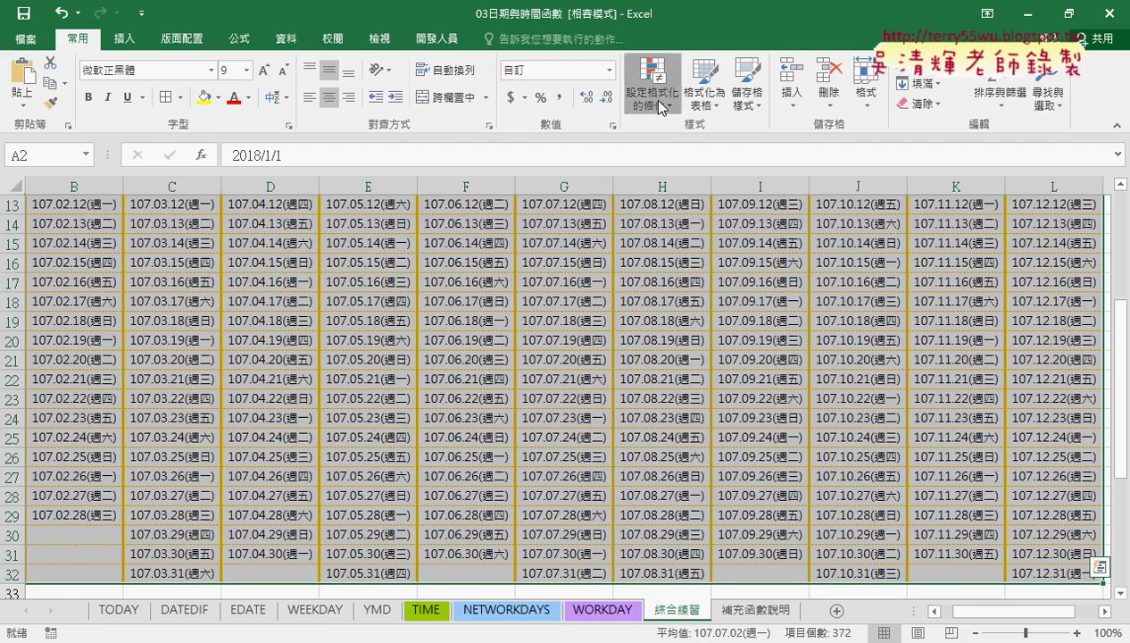
left_click(652, 85)
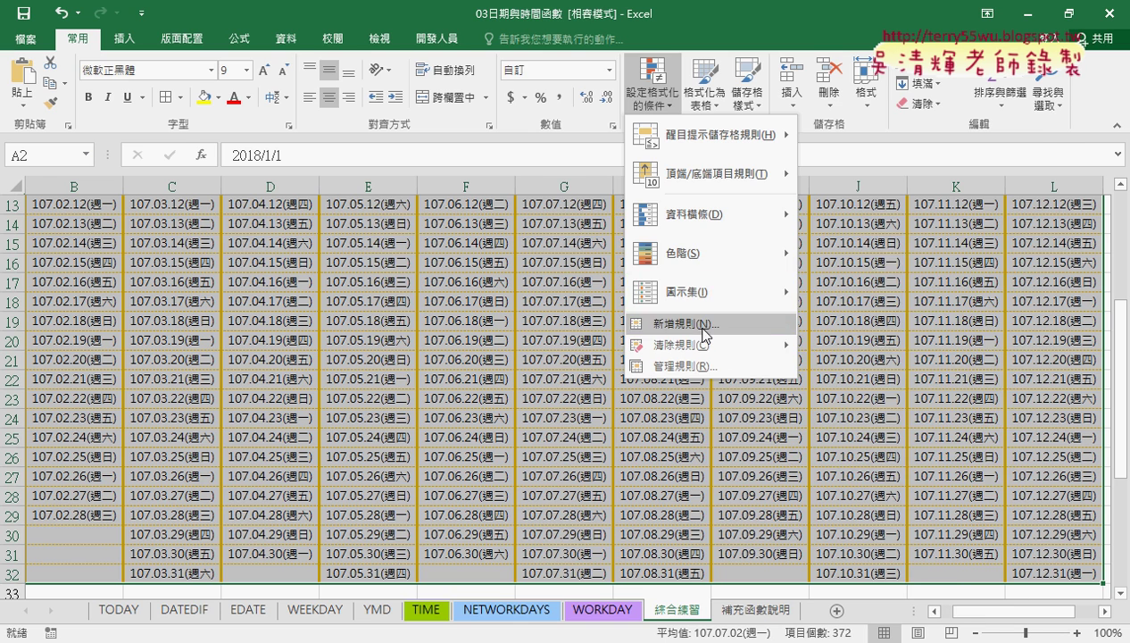
left_click(701, 324)
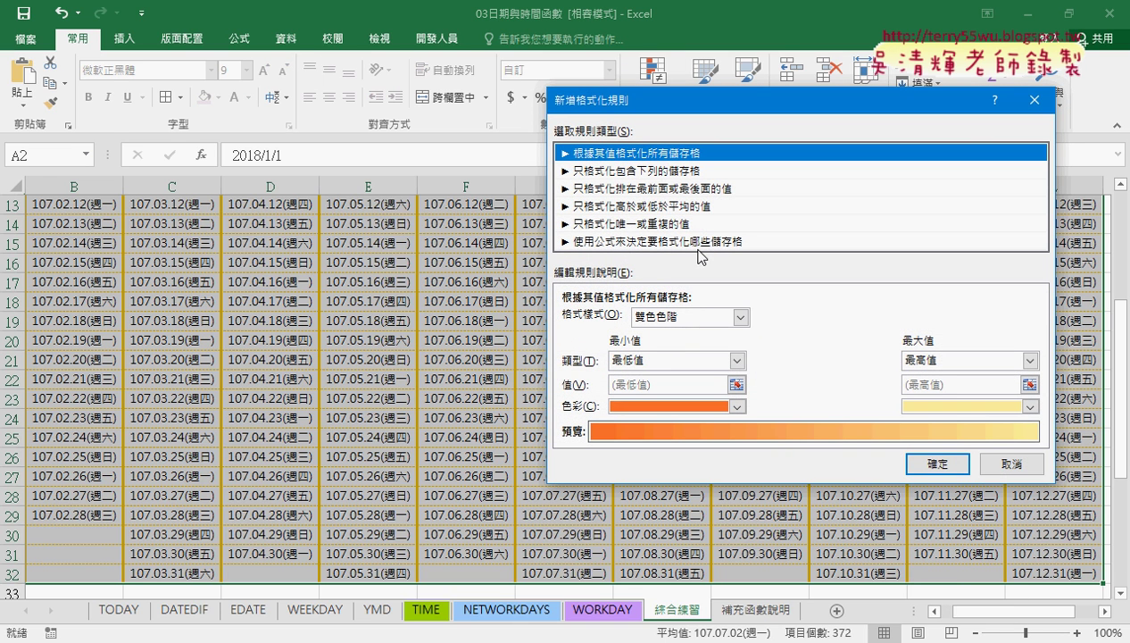
Step: Pick the 'Use a formula to determine which cells to format' rule type, ready for a formula
left_click(620, 171)
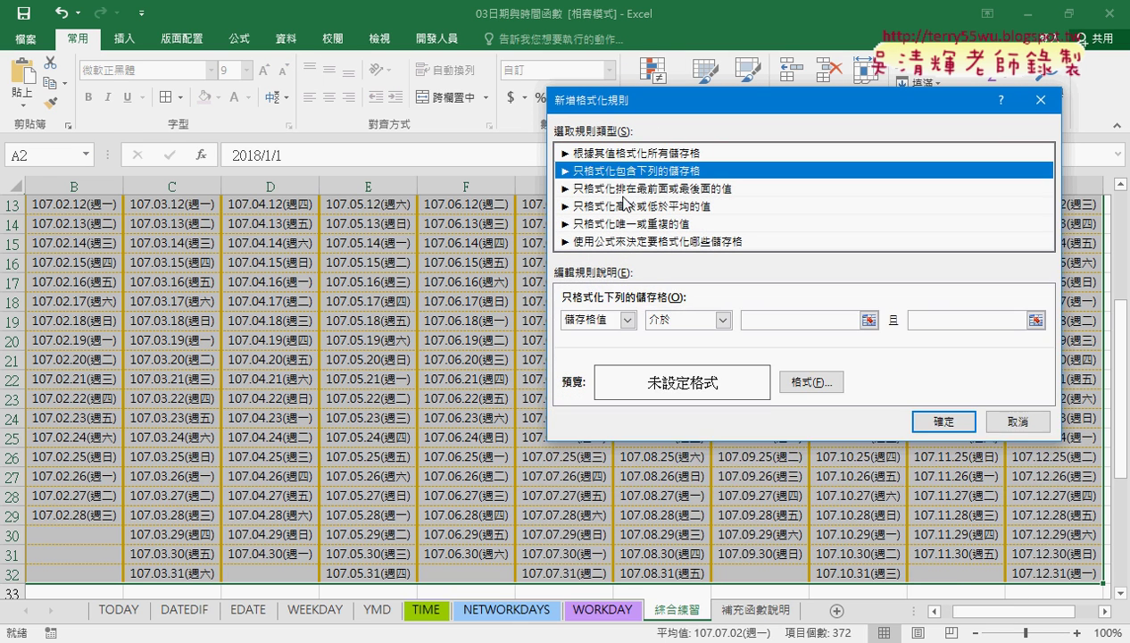
left_click(622, 206)
left_click(629, 225)
left_click(635, 243)
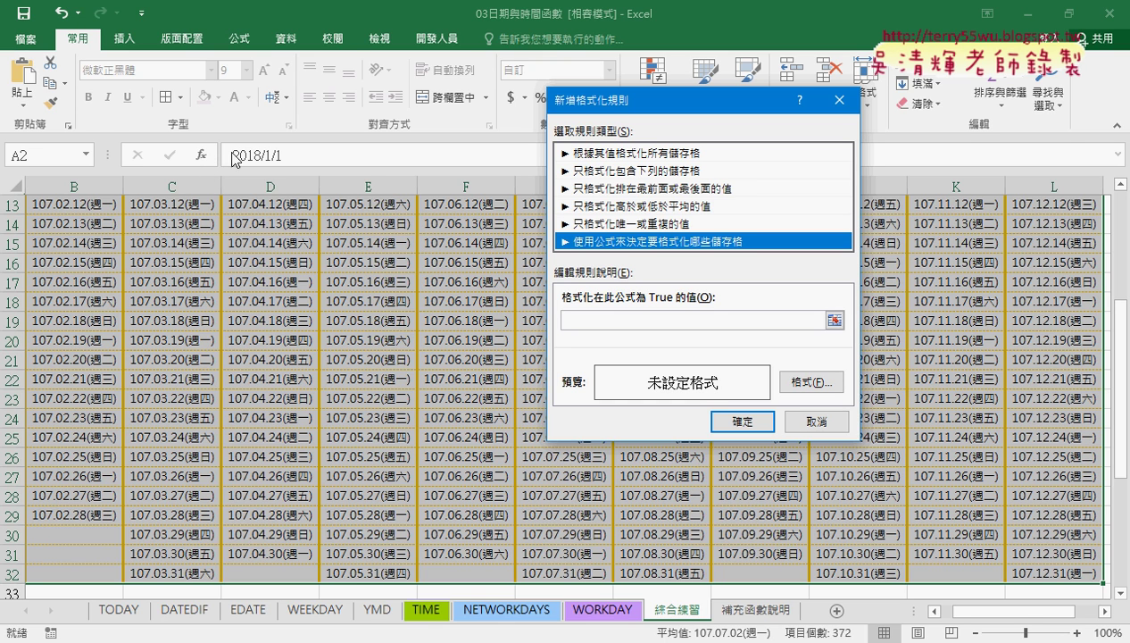
left_click(683, 319)
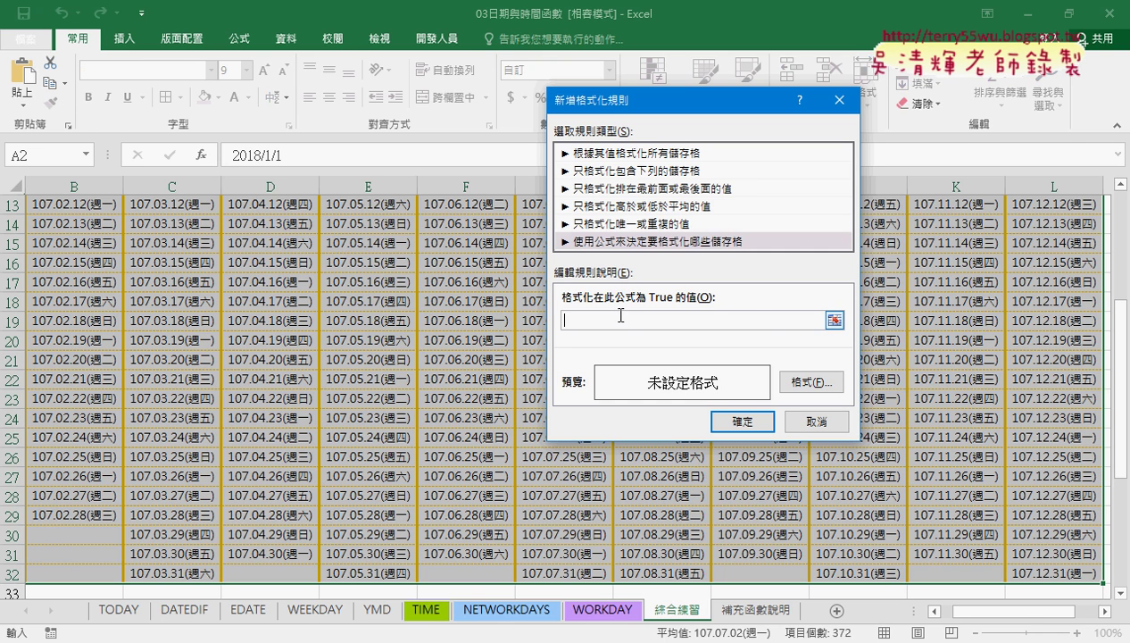